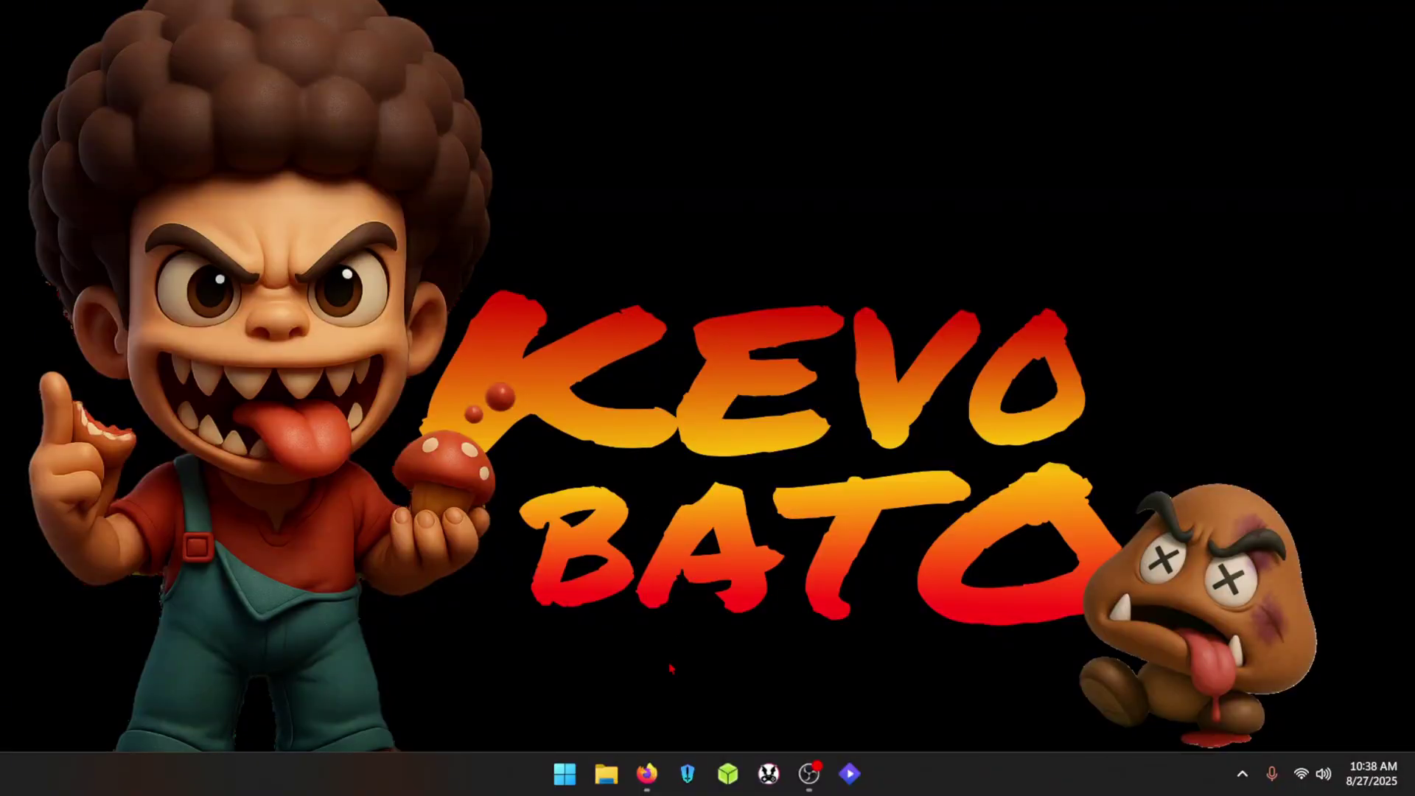
Step: In Firefox, rerun the earlier 'choc' Chocolatey Google search and open the chocolatey.org result
mouse_move(647, 772)
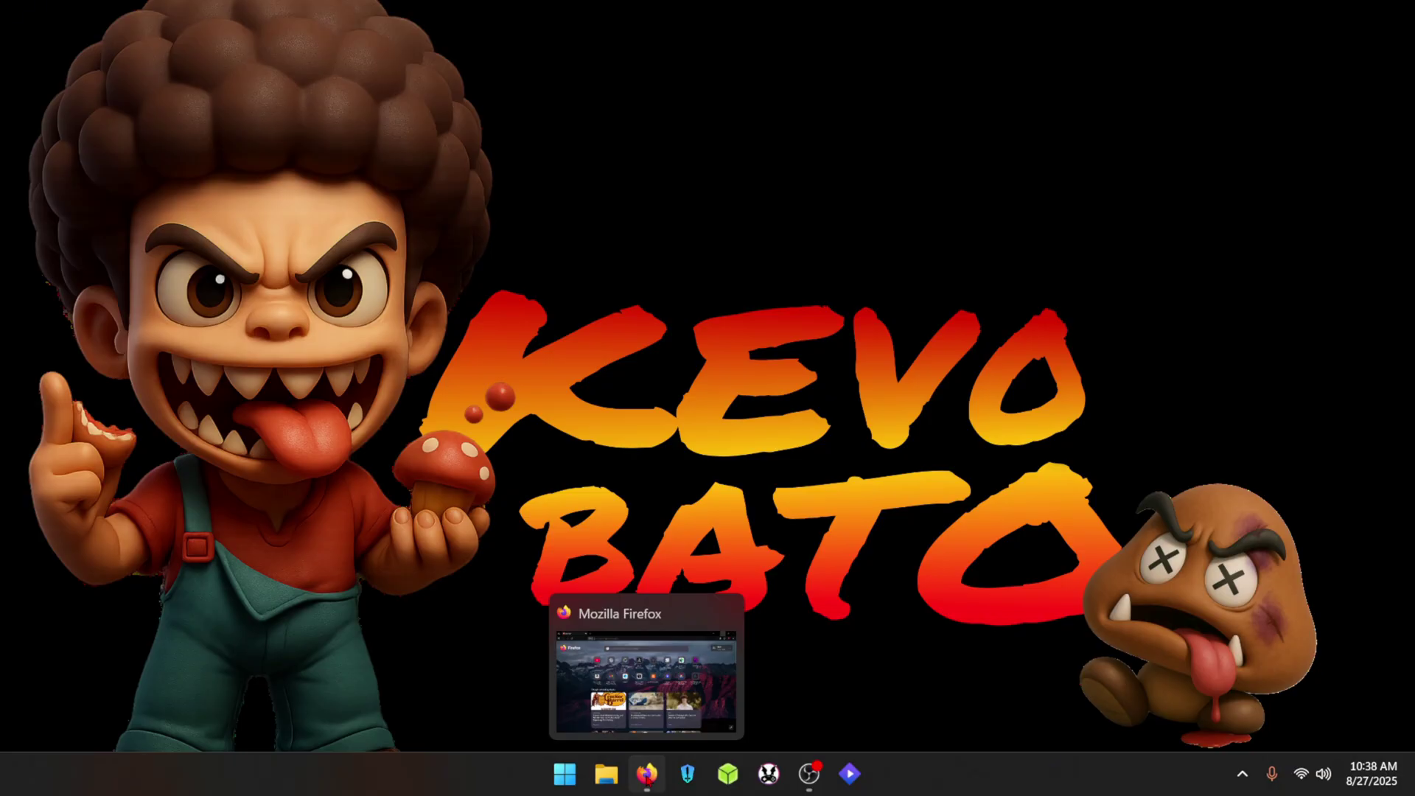
click(647, 773)
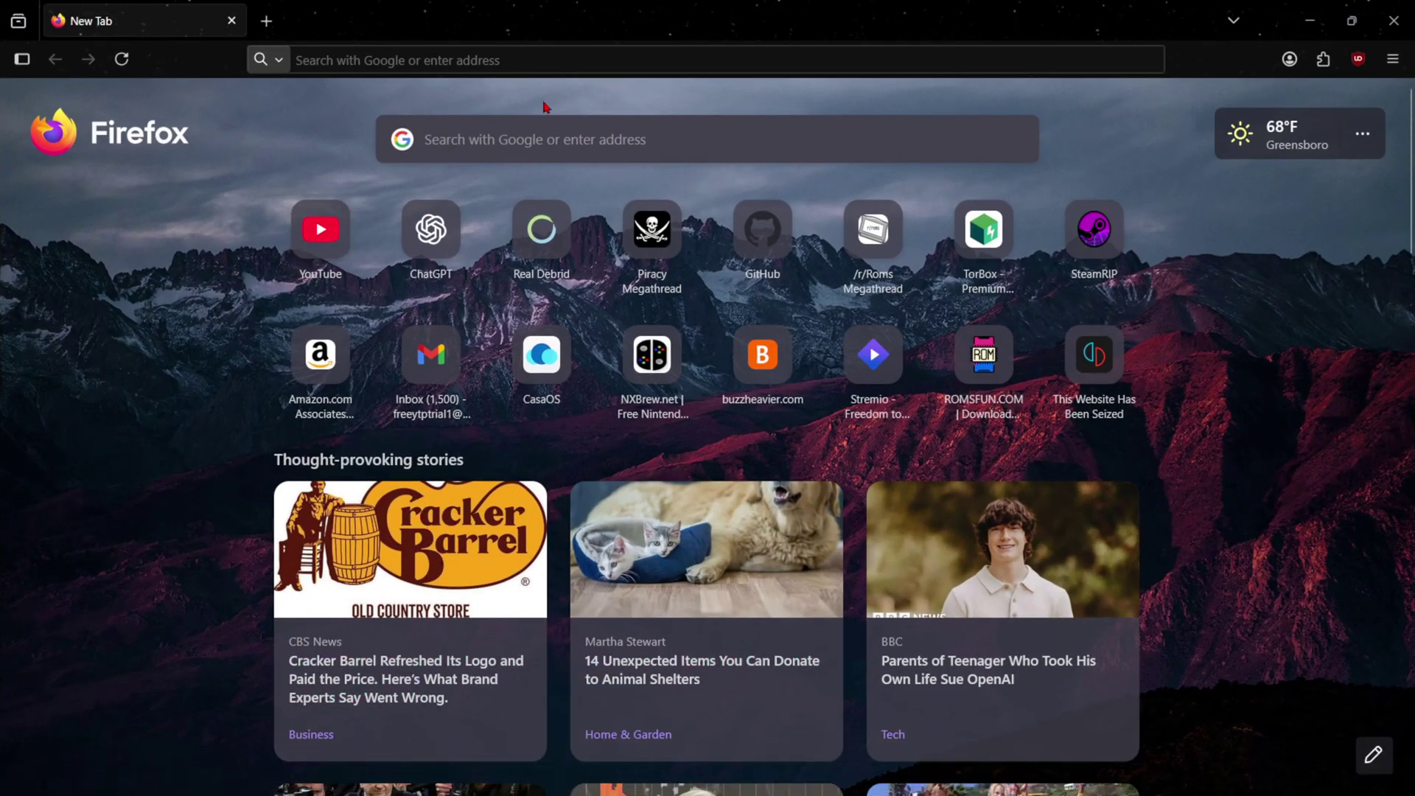
click(455, 56)
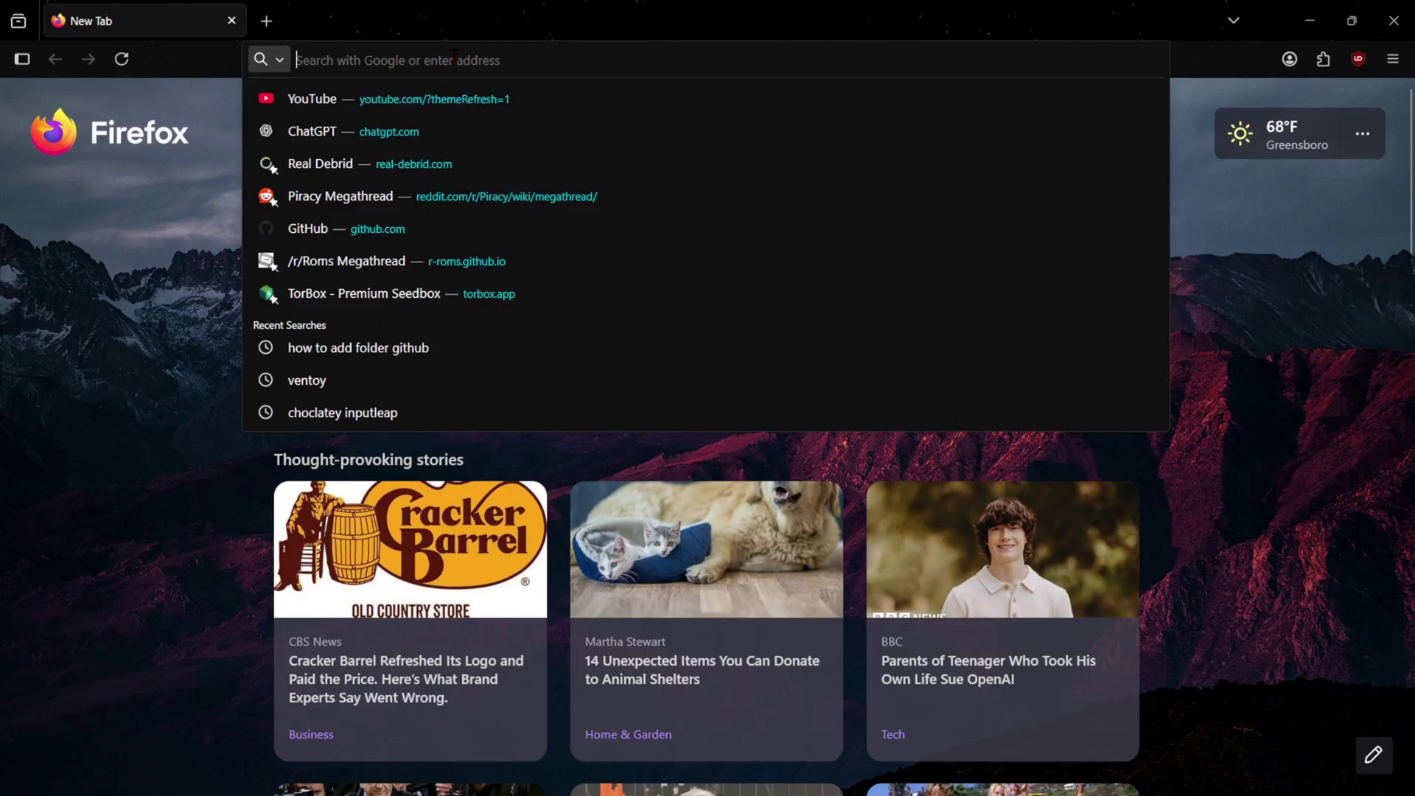
text(choc)
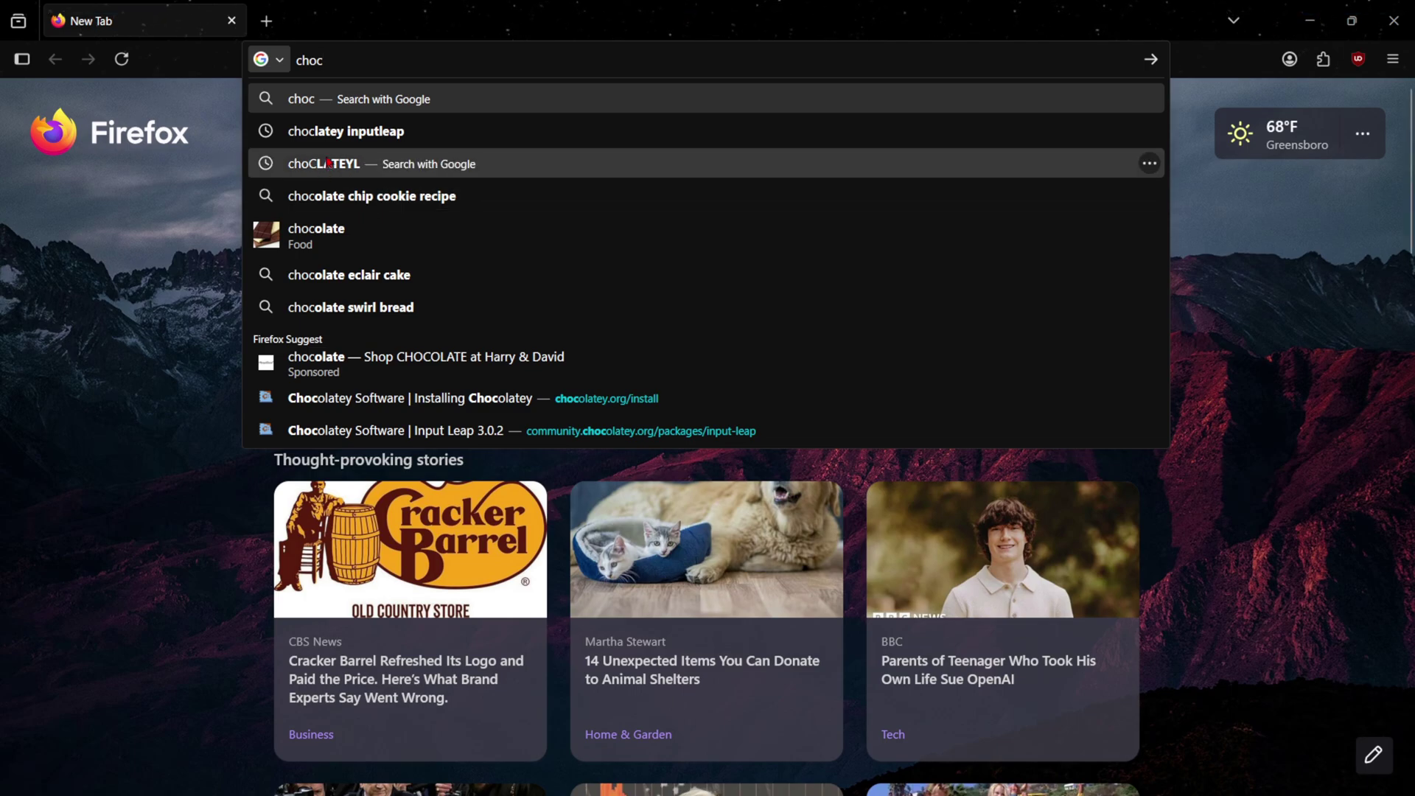
click(247, 167)
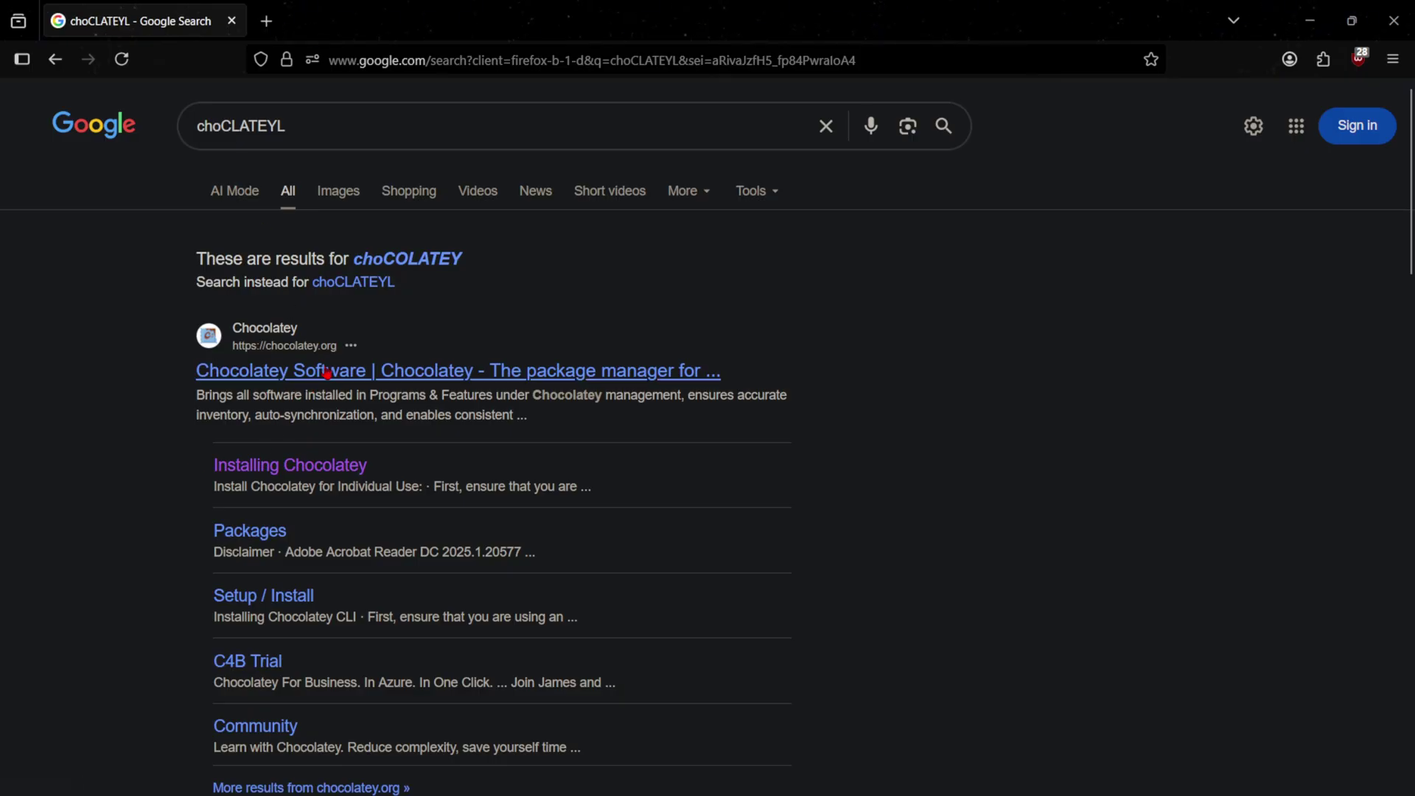
click(302, 372)
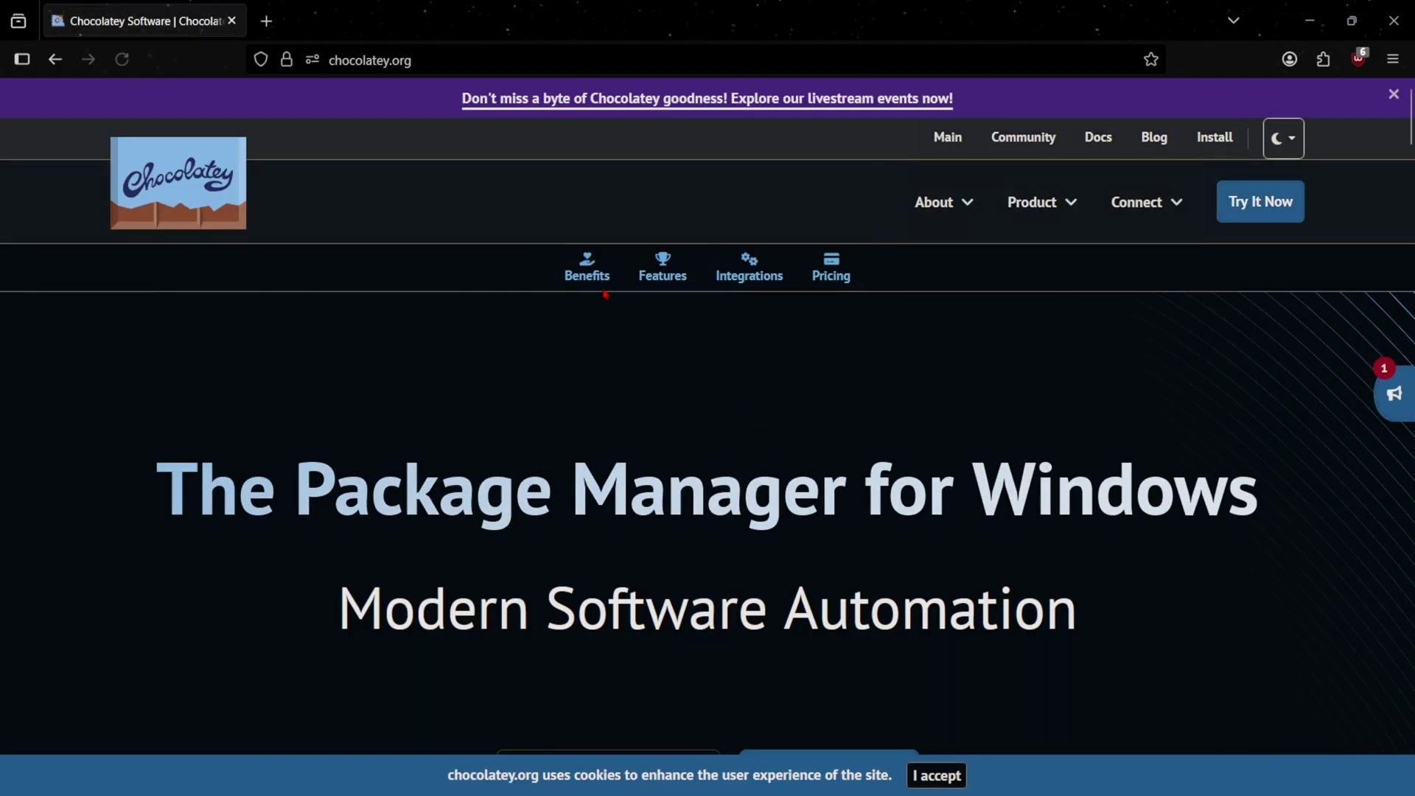
Step: Open the Chocolatey installation page from the chocolatey.org home page
click(1208, 139)
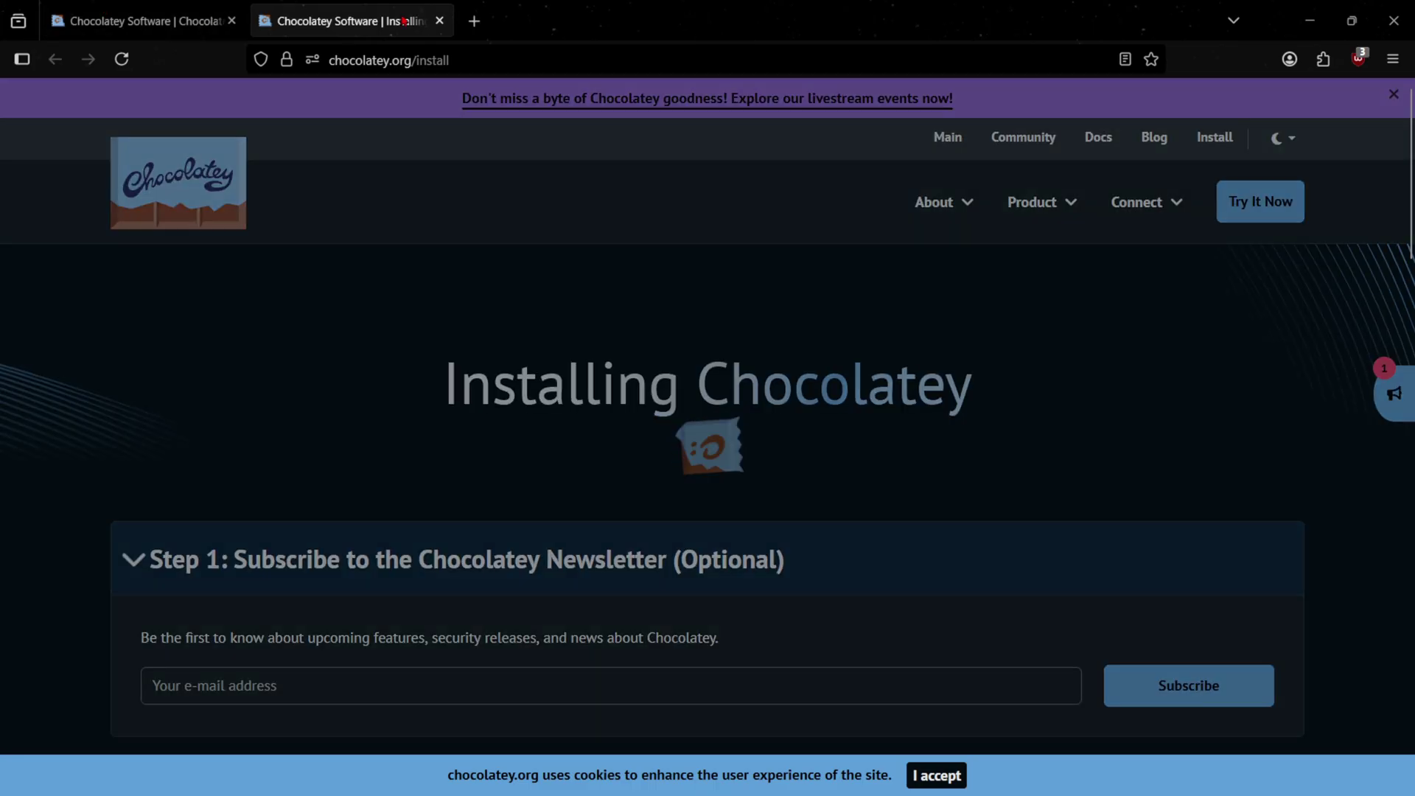
click(111, 20)
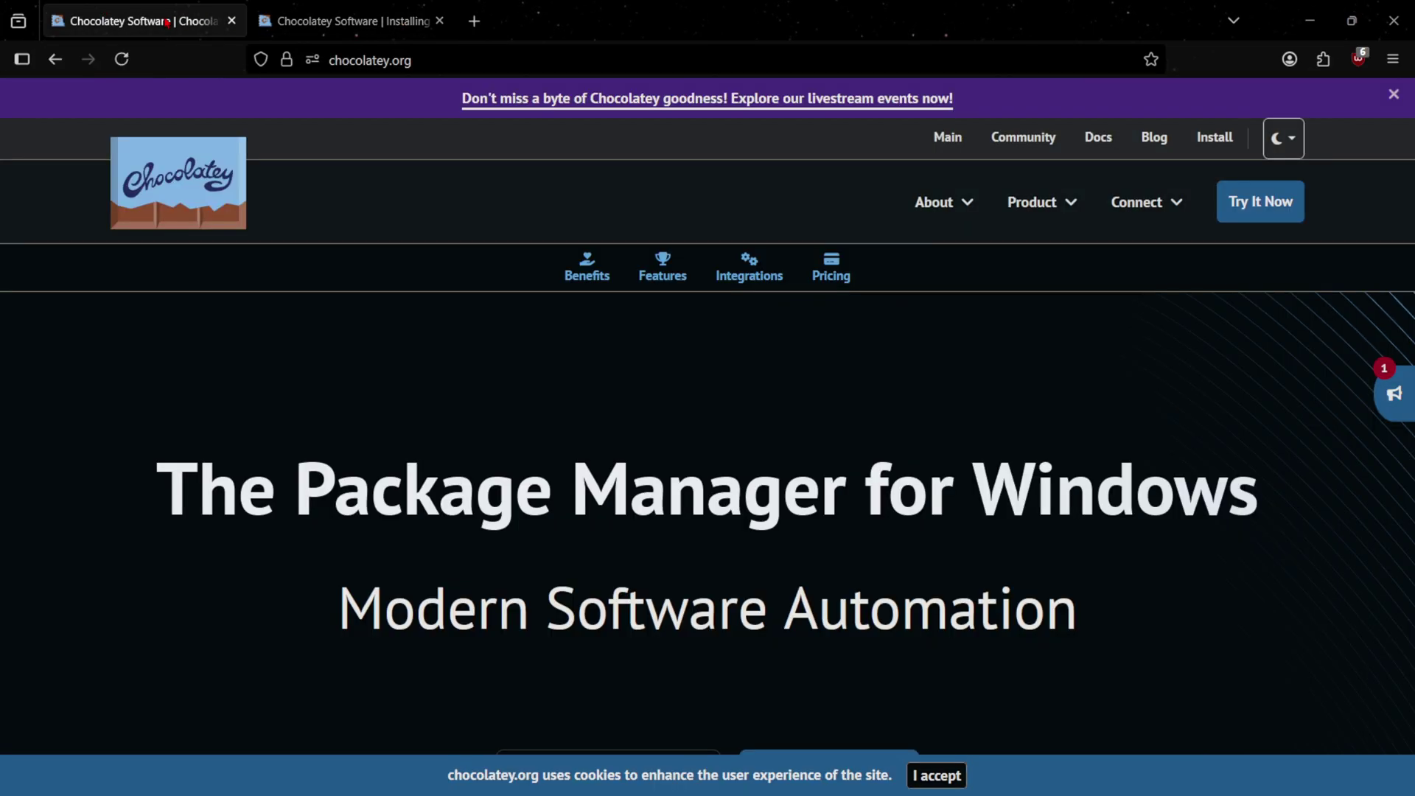
click(1223, 141)
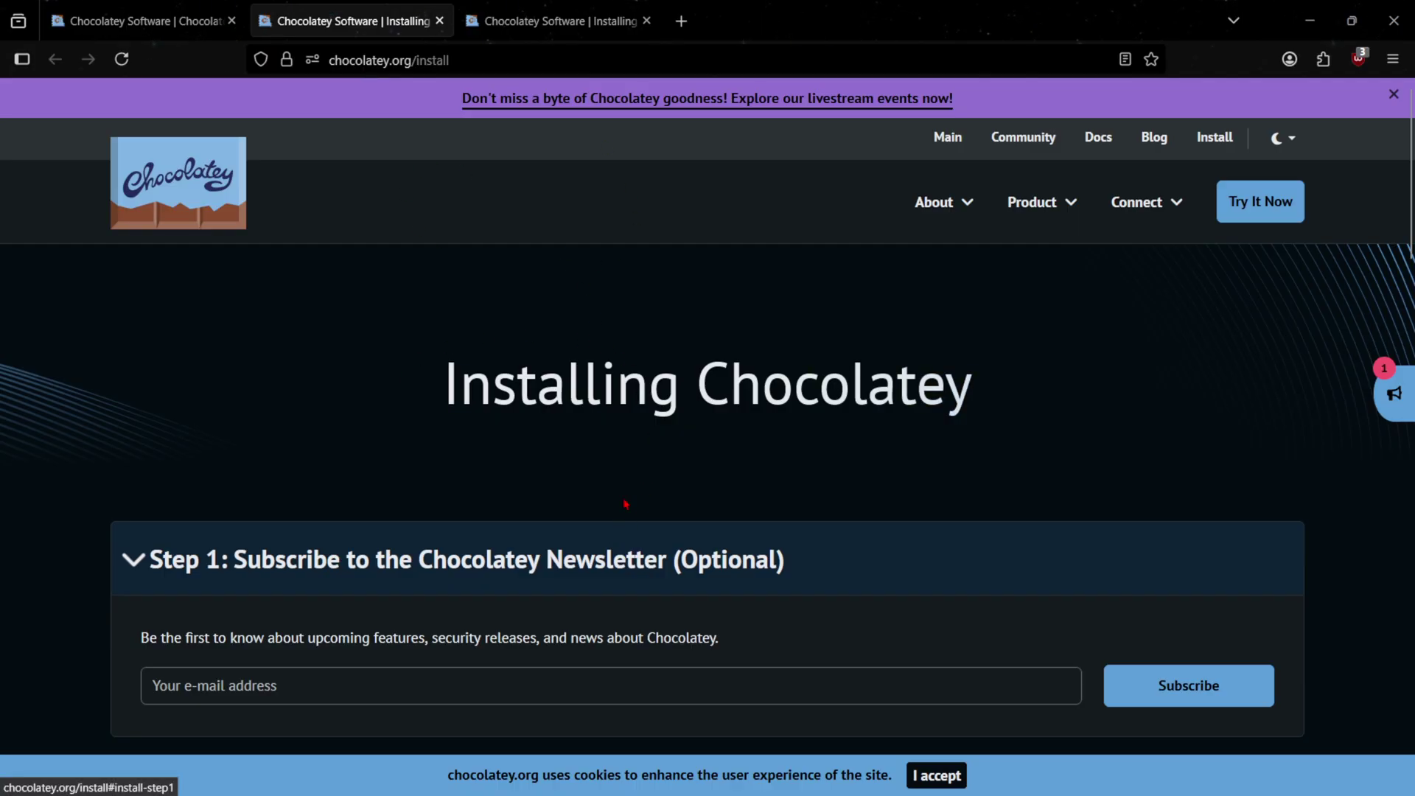
Step: Scroll to the Install Chocolatey for Individual Use steps with the Get-ExecutionPolicy command
scroll(625, 499, down, 5)
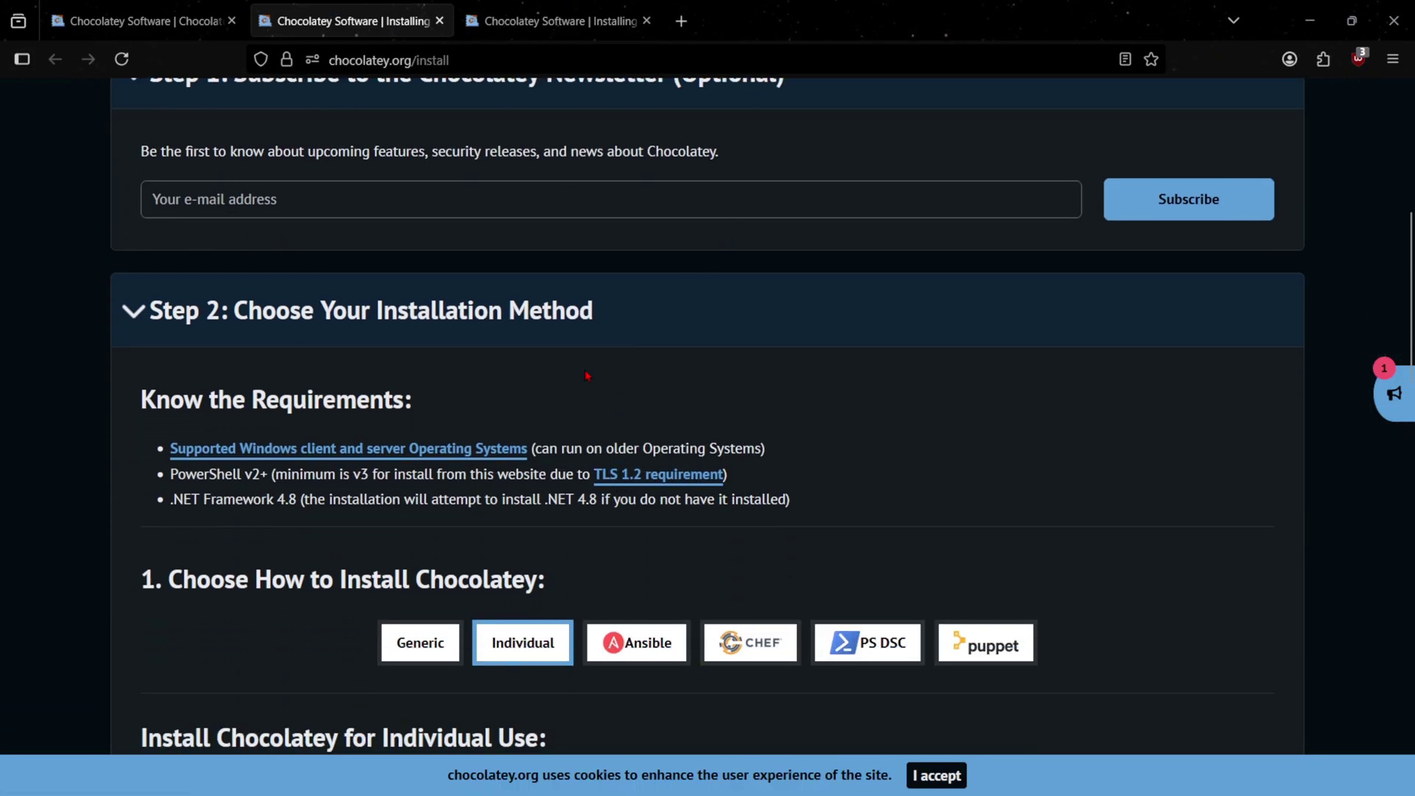
scroll(587, 375, down, 3)
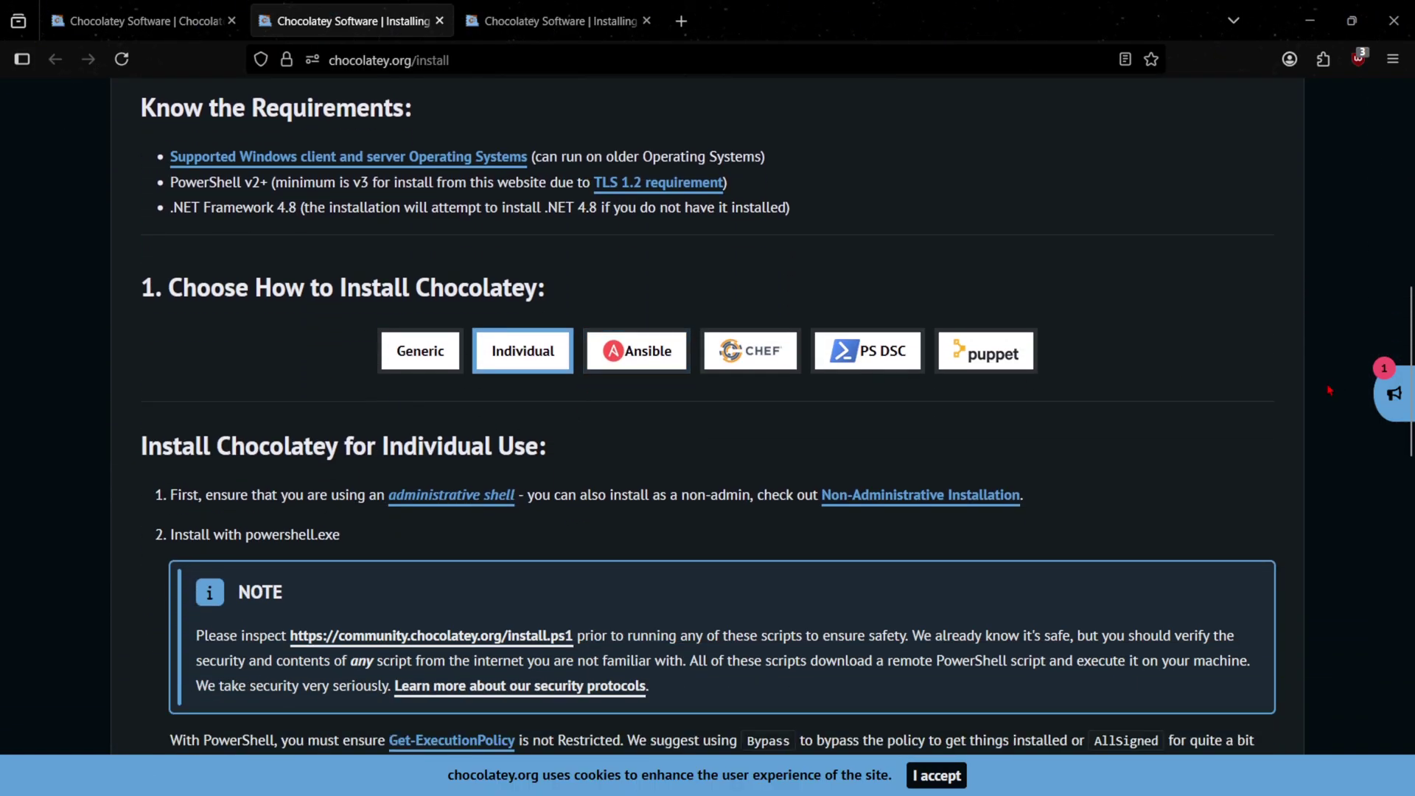
scroll(484, 445, down, 2)
scroll(269, 424, down, 3)
scroll(168, 292, up, 3)
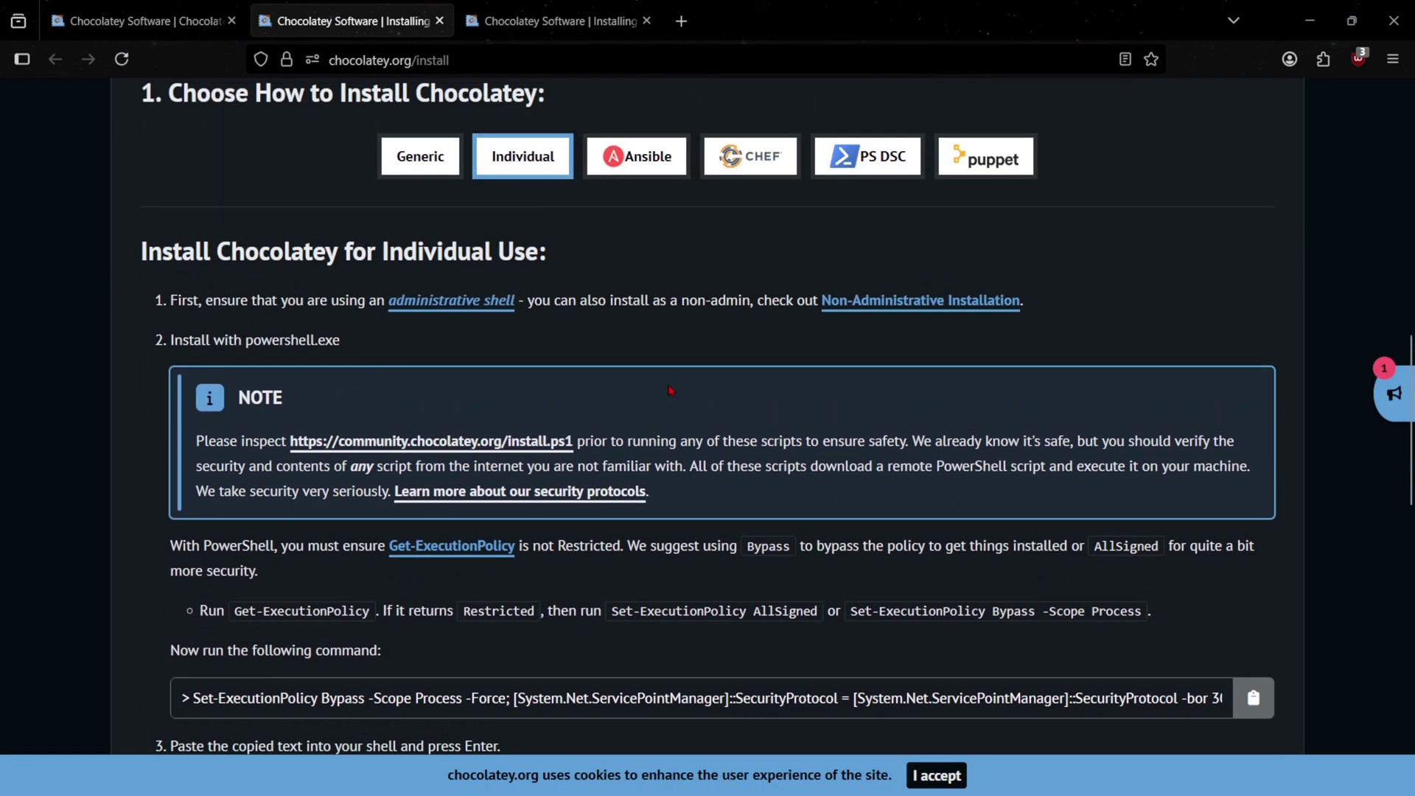
scroll(621, 390, down, 2)
scroll(427, 308, down, 1)
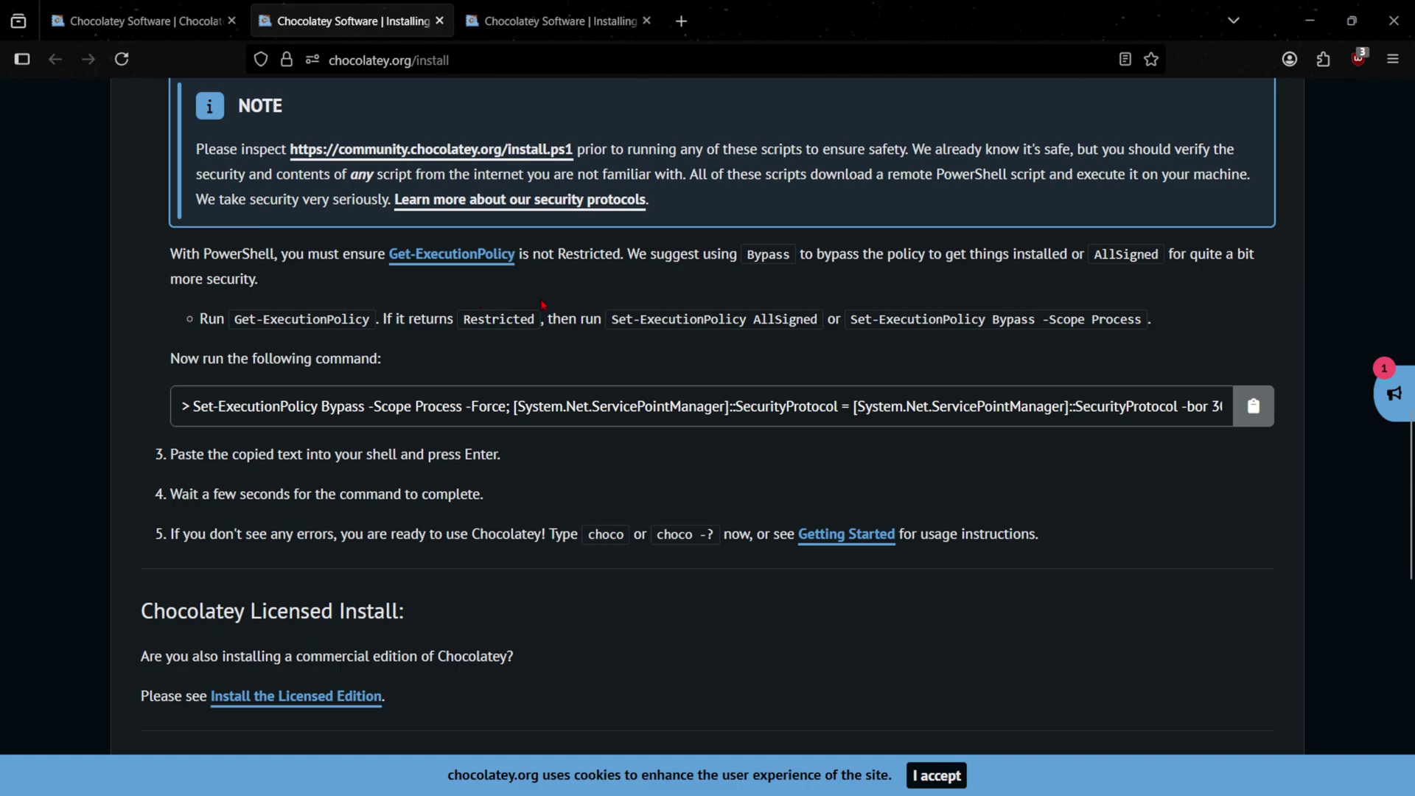
scroll(531, 298, up, 2)
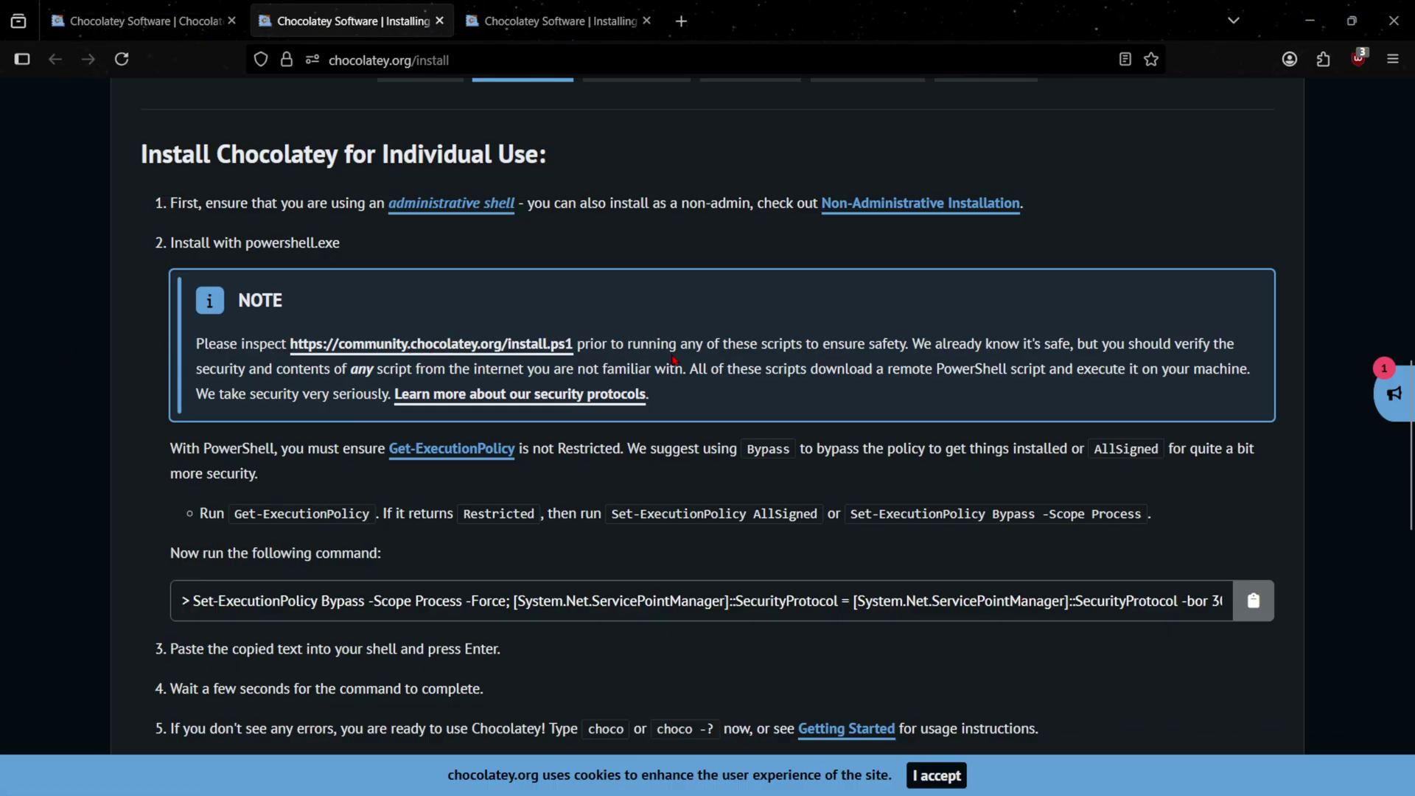
scroll(672, 359, up, 10)
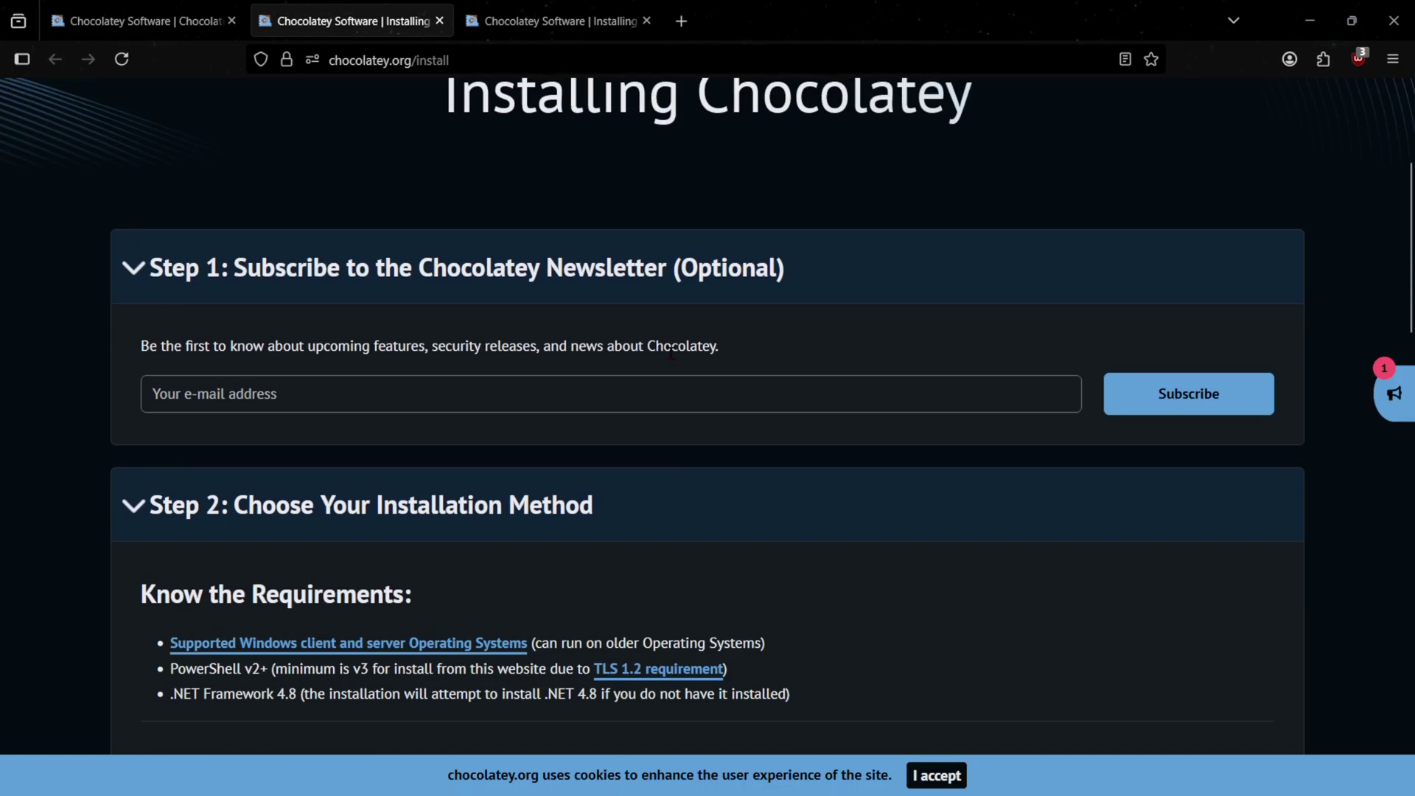
scroll(671, 353, up, 3)
scroll(672, 358, down, 10)
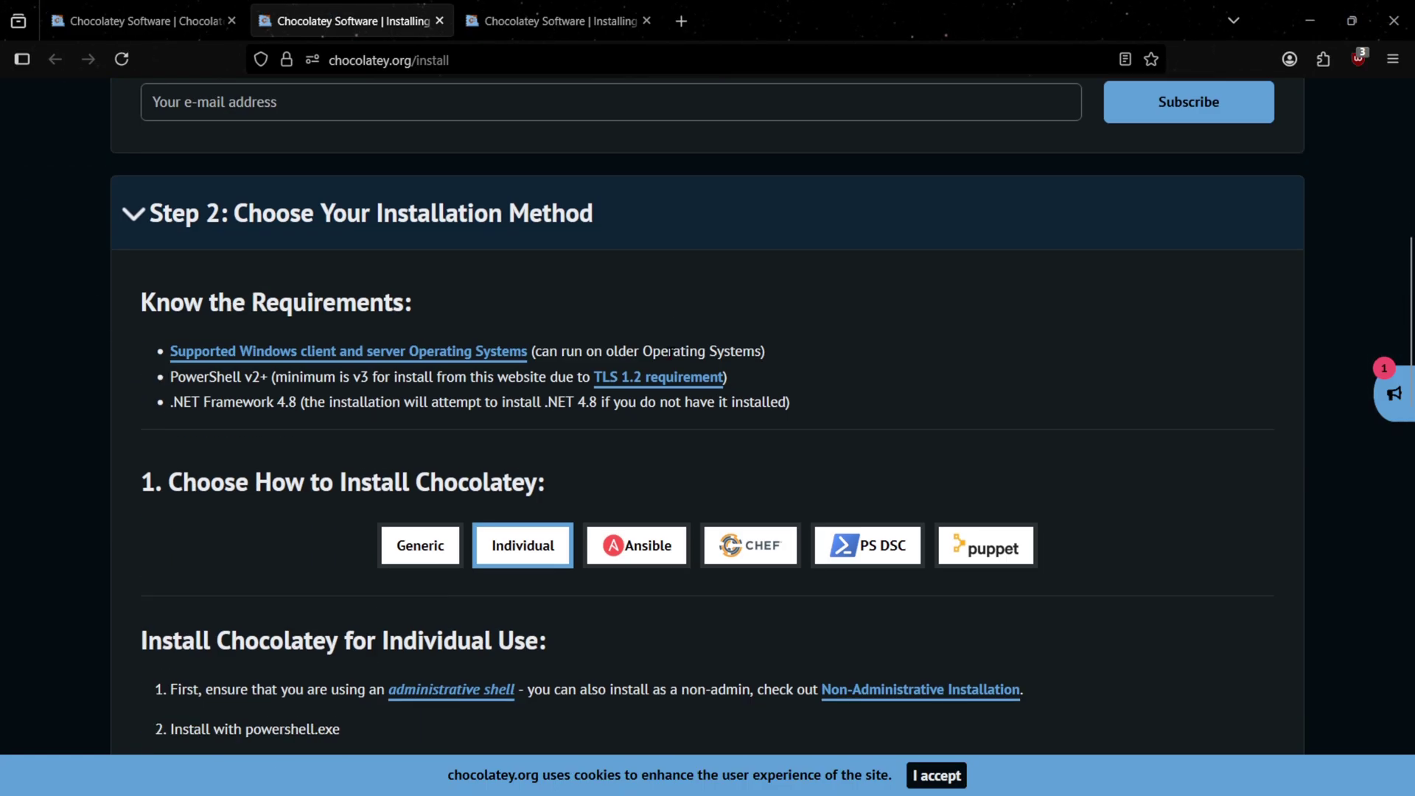
scroll(672, 359, down, 5)
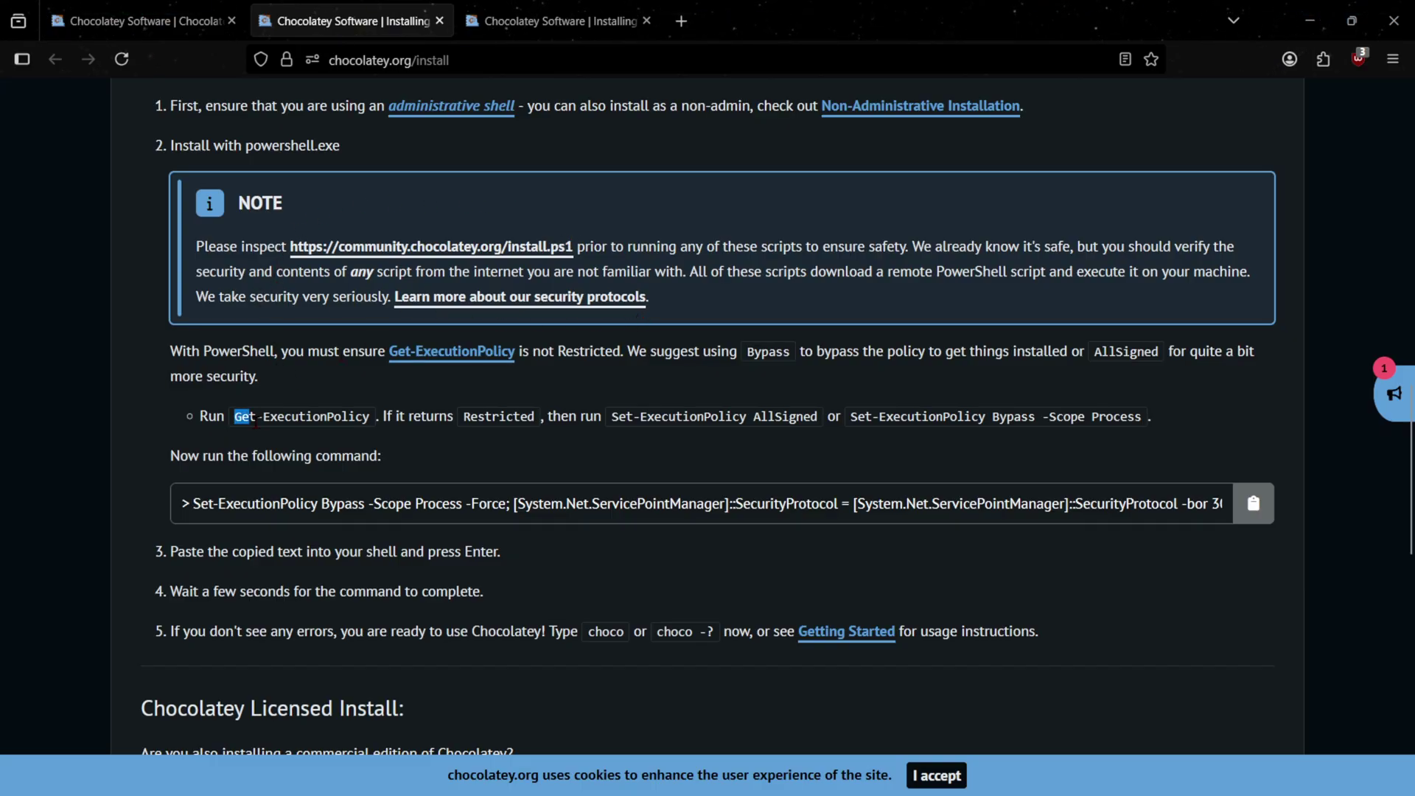
Step: Copy the Get-ExecutionPolicy command and launch Windows PowerShell as administrator beside the page
right_click(355, 416)
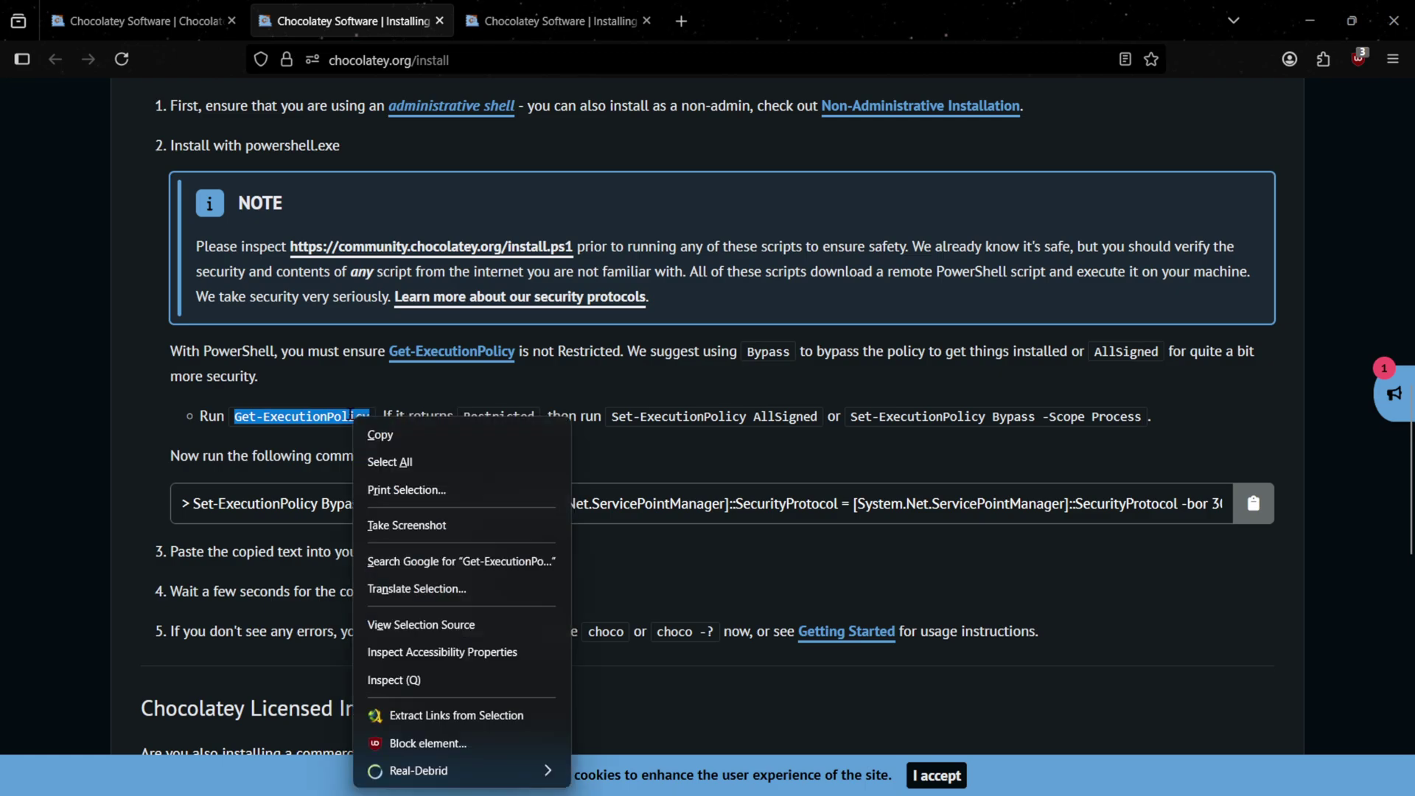
click(376, 433)
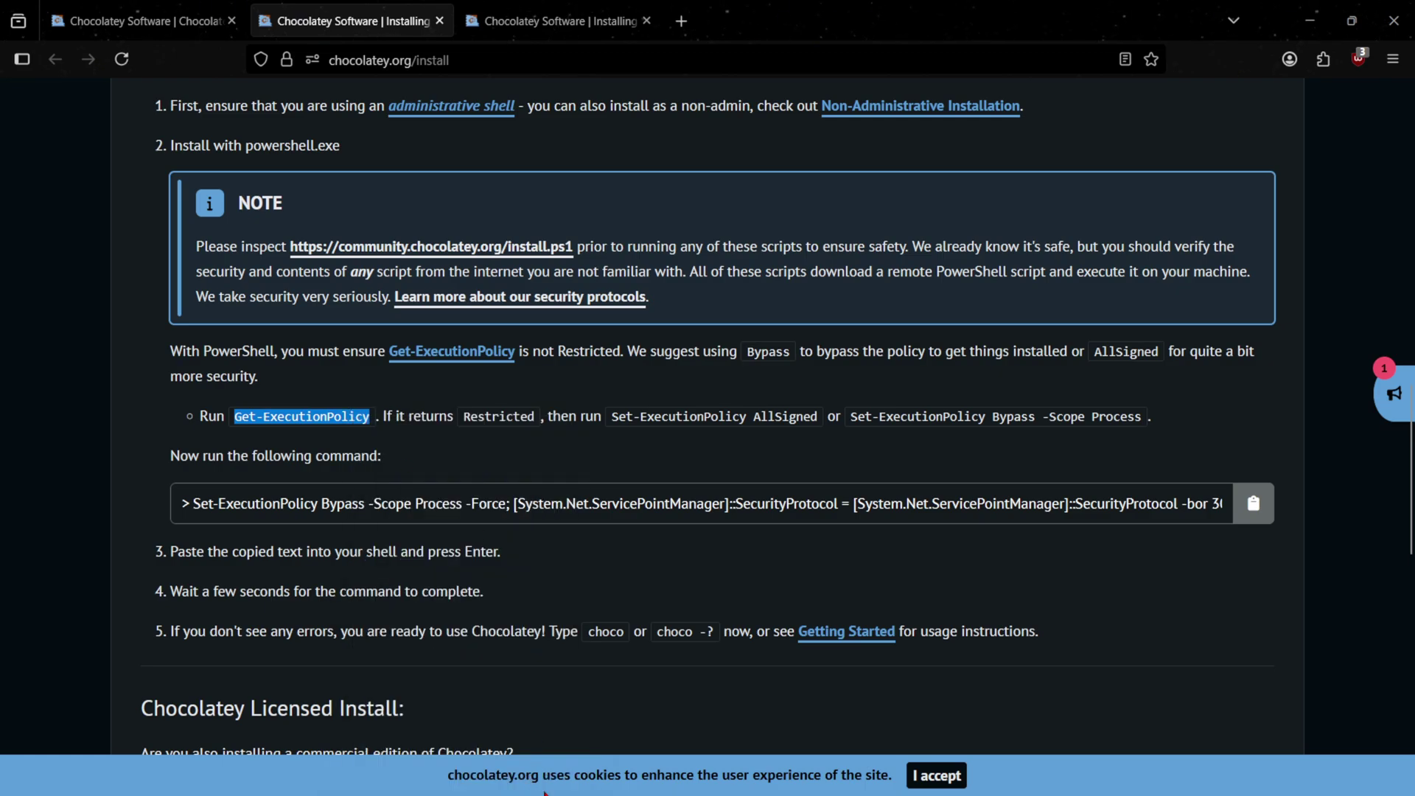
click(565, 772)
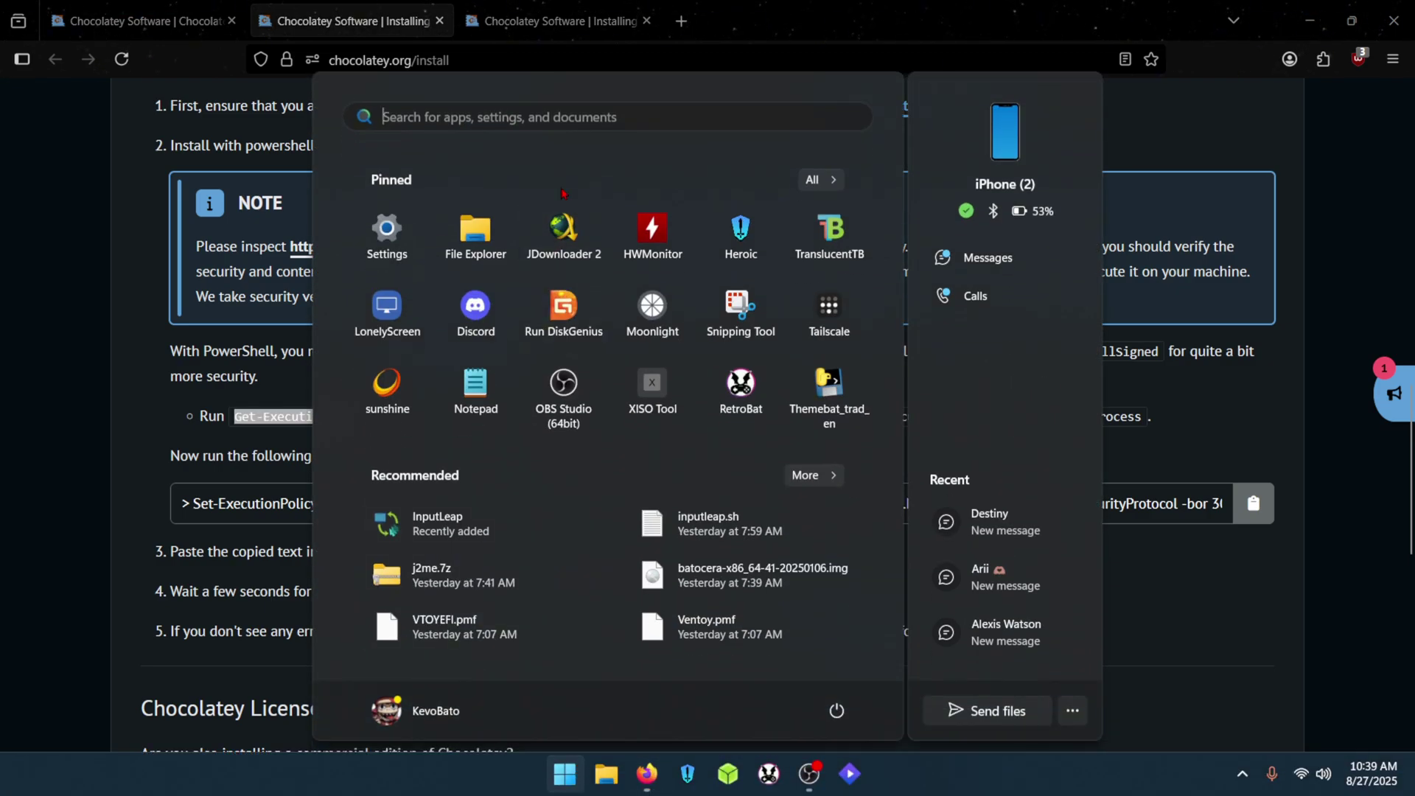
text(pow)
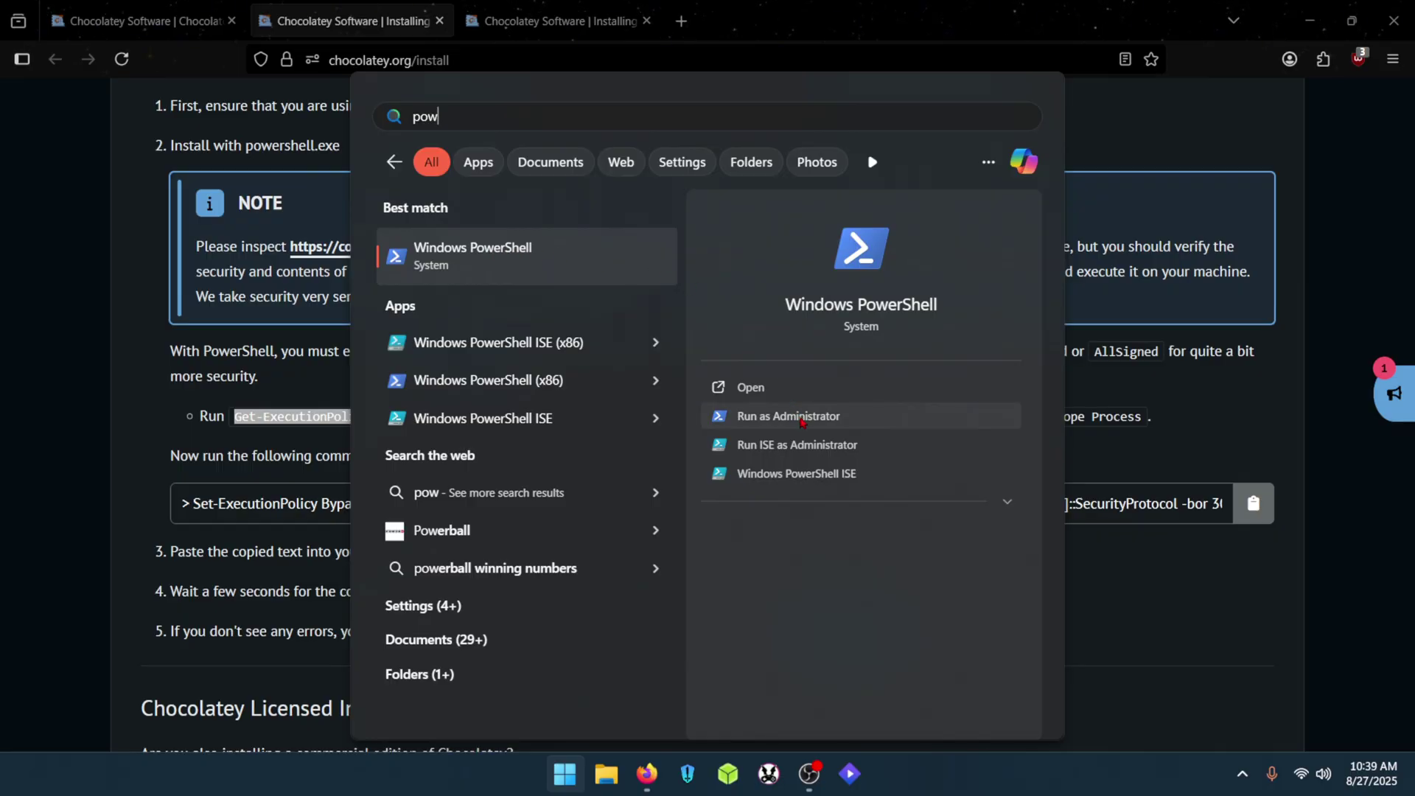
right_click(530, 256)
click(626, 278)
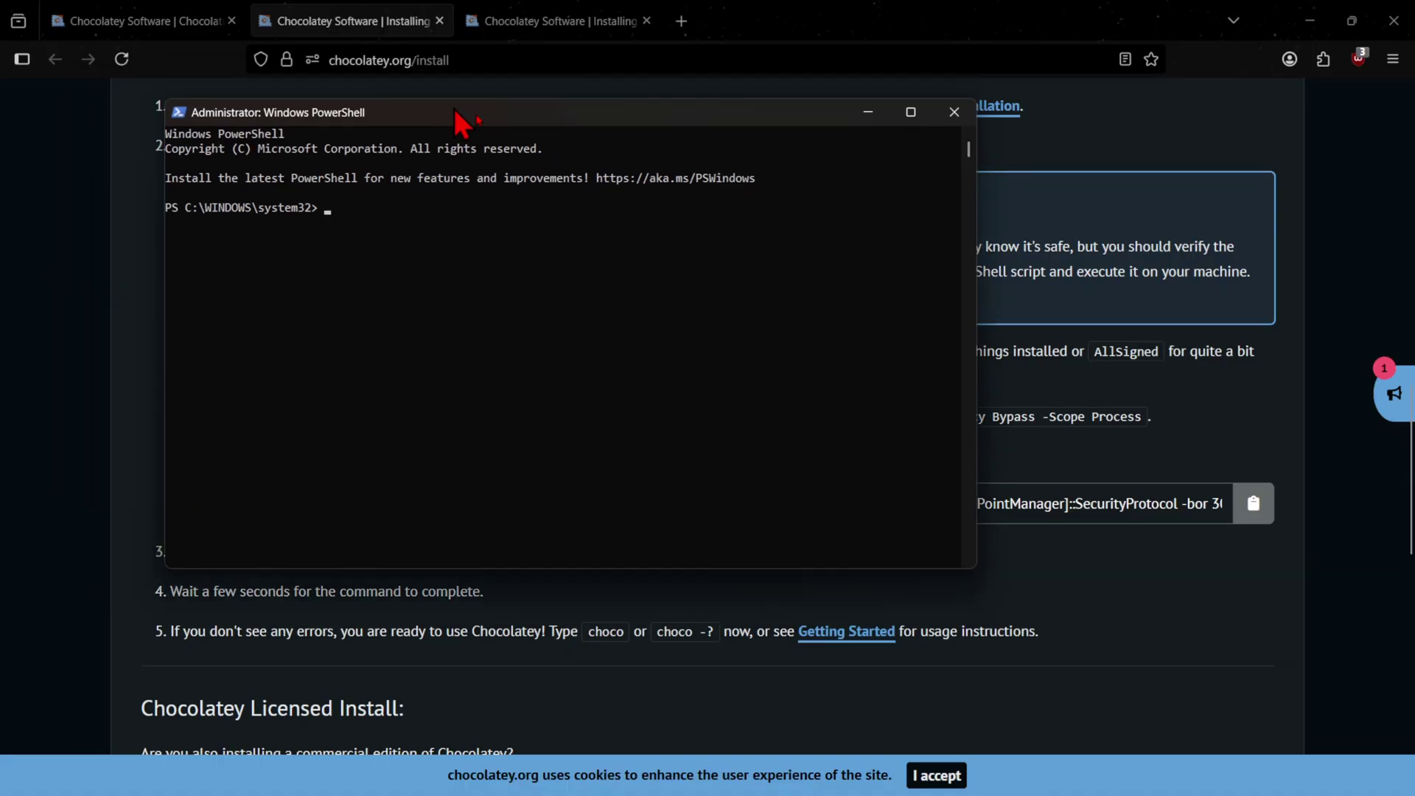
drag(461, 117, 533, 492)
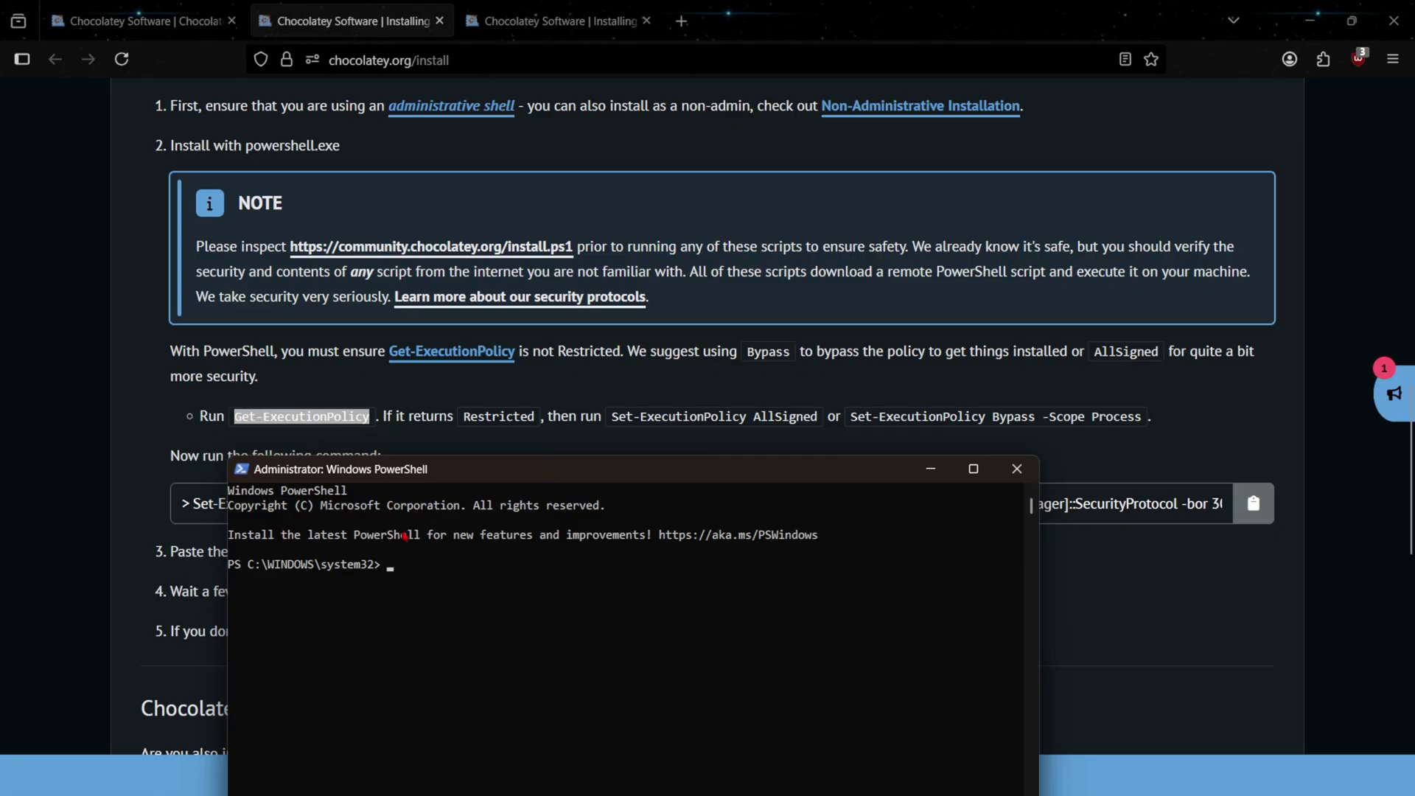
Step: Run Get-ExecutionPolicy, then copy 'Set-ExecutionPolicy AllSigned' and paste it into PowerShell
right_click(400, 566)
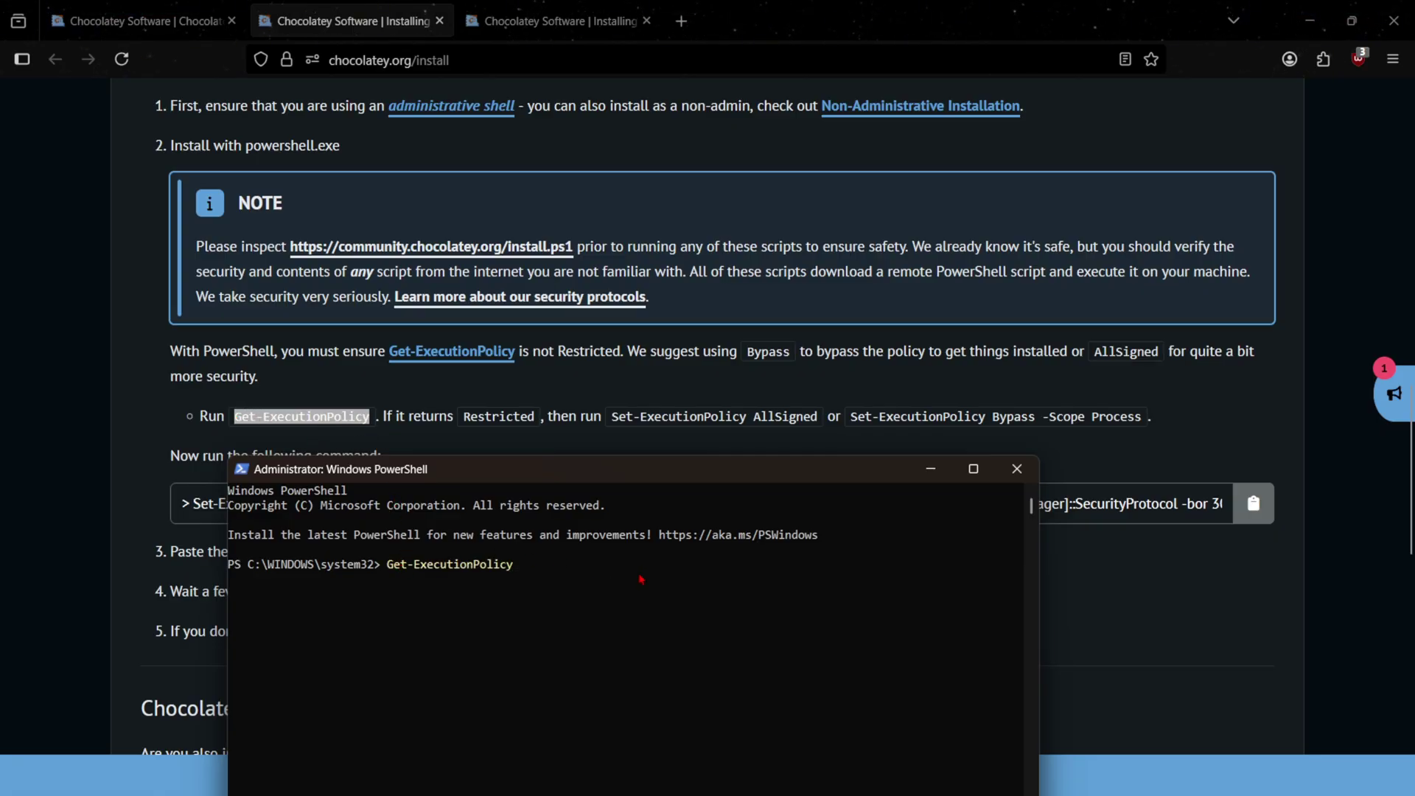
key(Return)
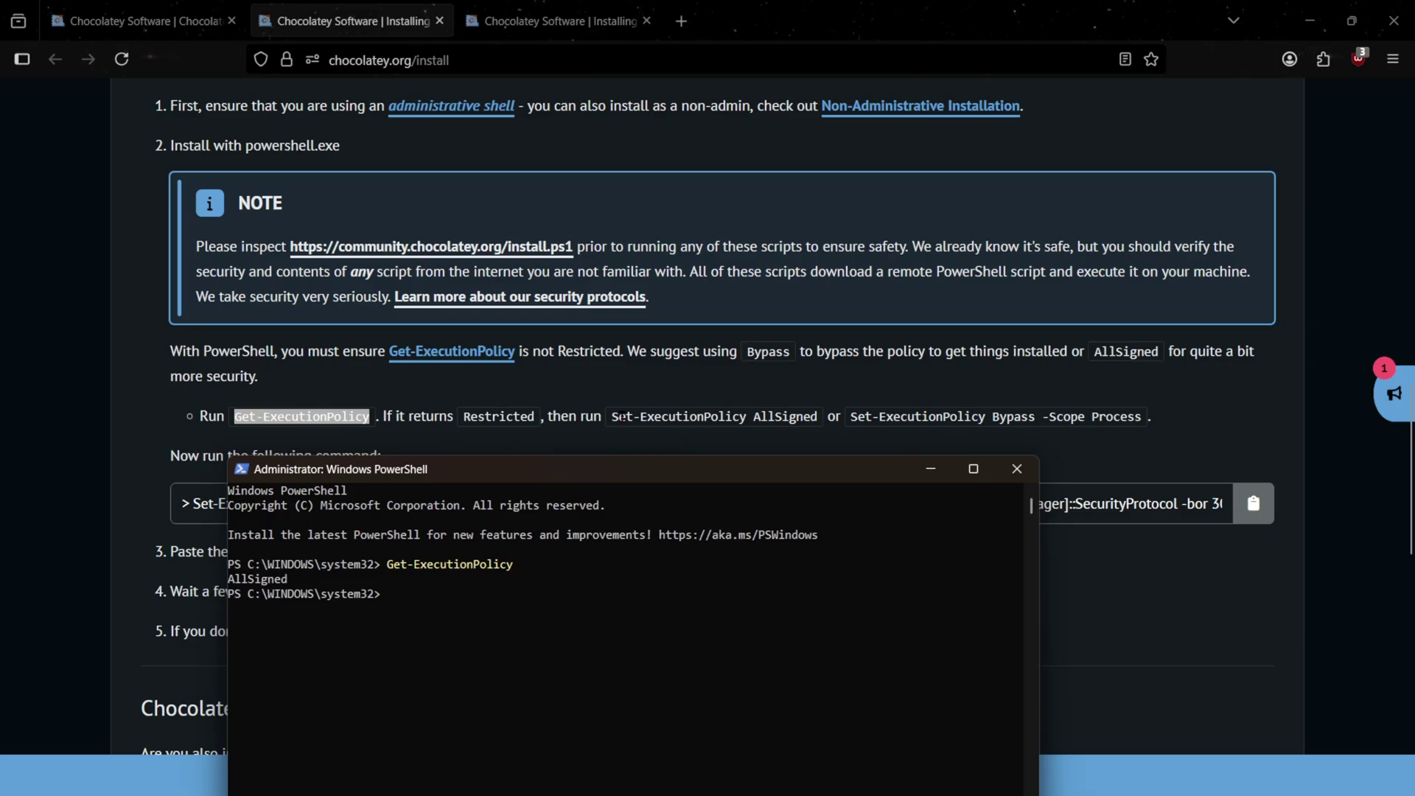
drag(611, 417, 816, 417)
right_click(799, 418)
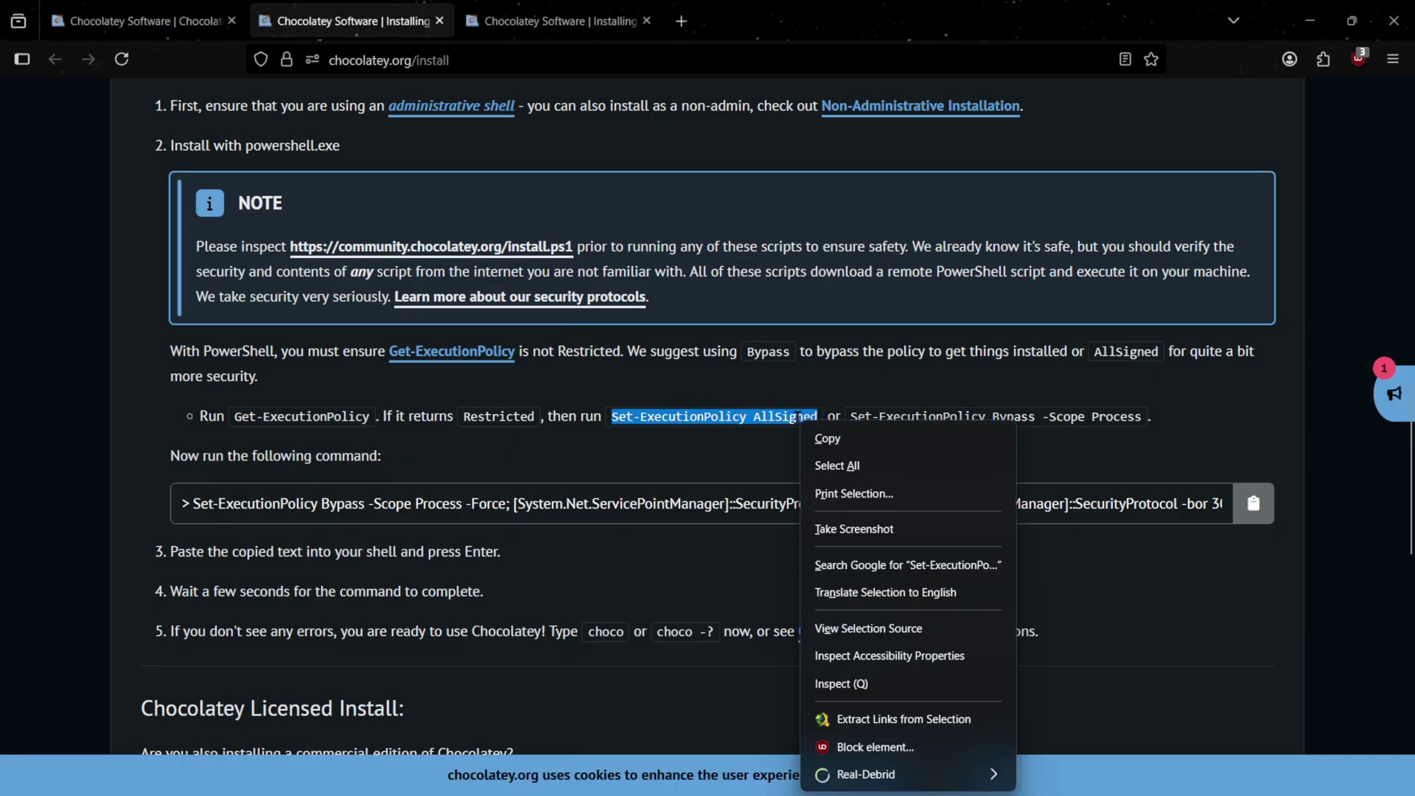
click(834, 444)
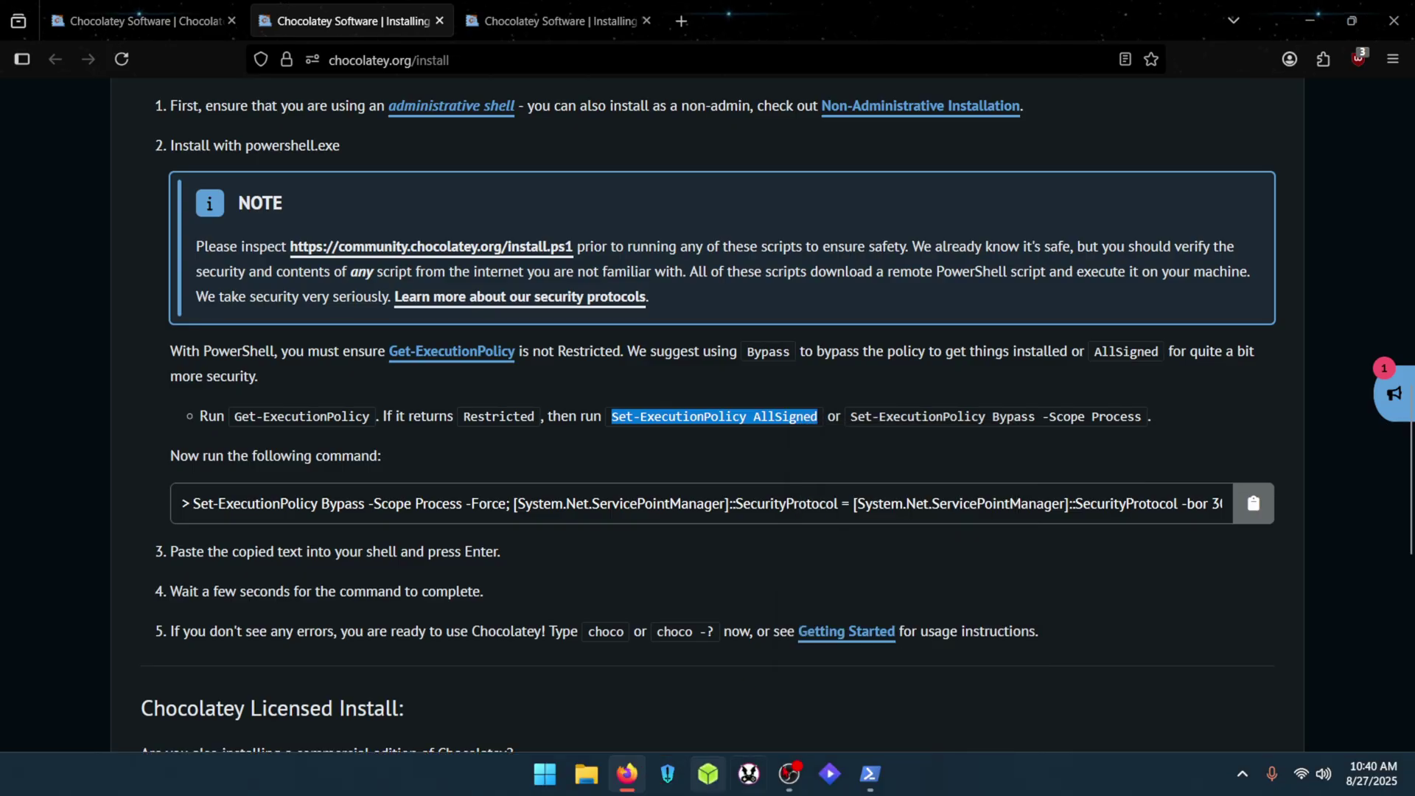
click(870, 774)
right_click(412, 596)
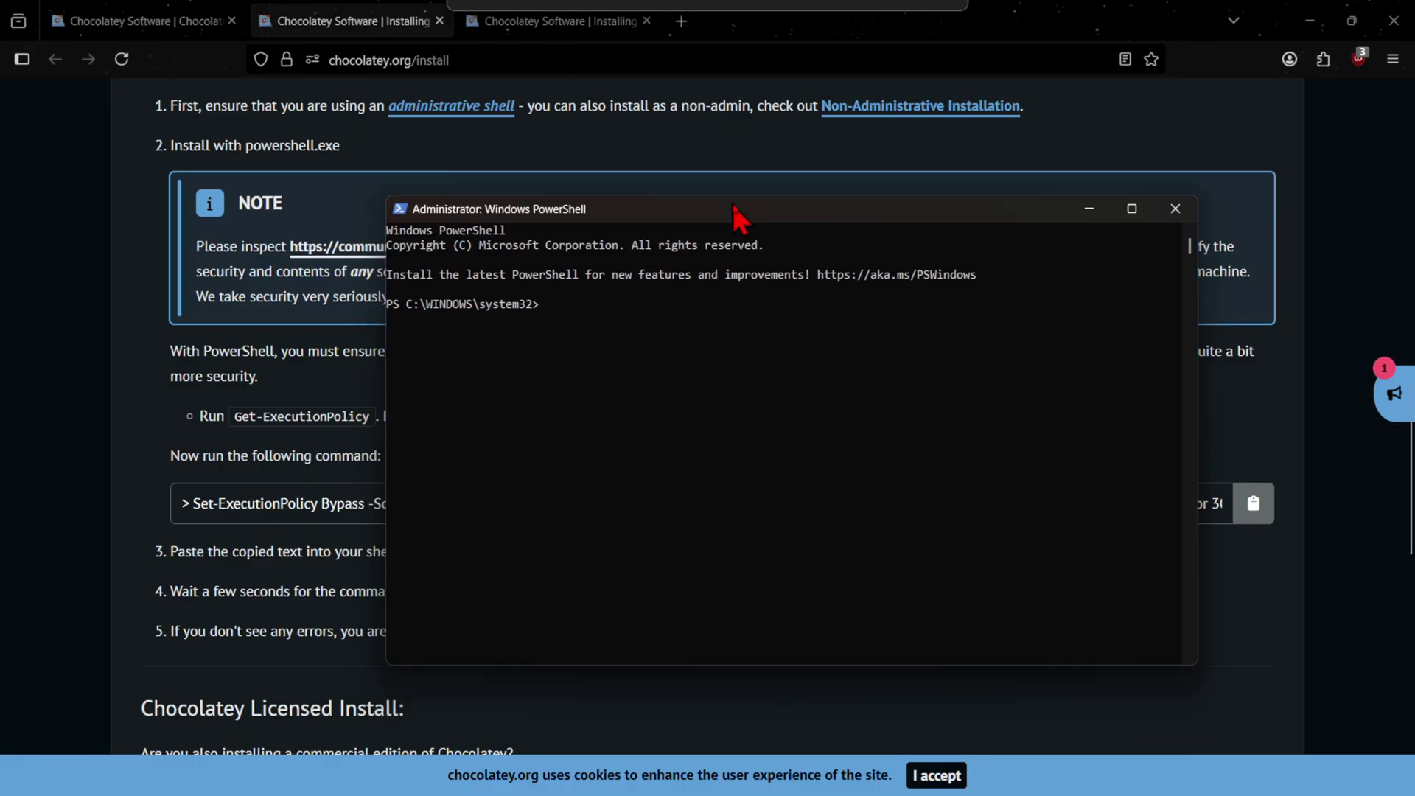
Step: Reposition the new admin console and select Get-ExecutionPolicy on the page for copying
drag(733, 205, 562, 550)
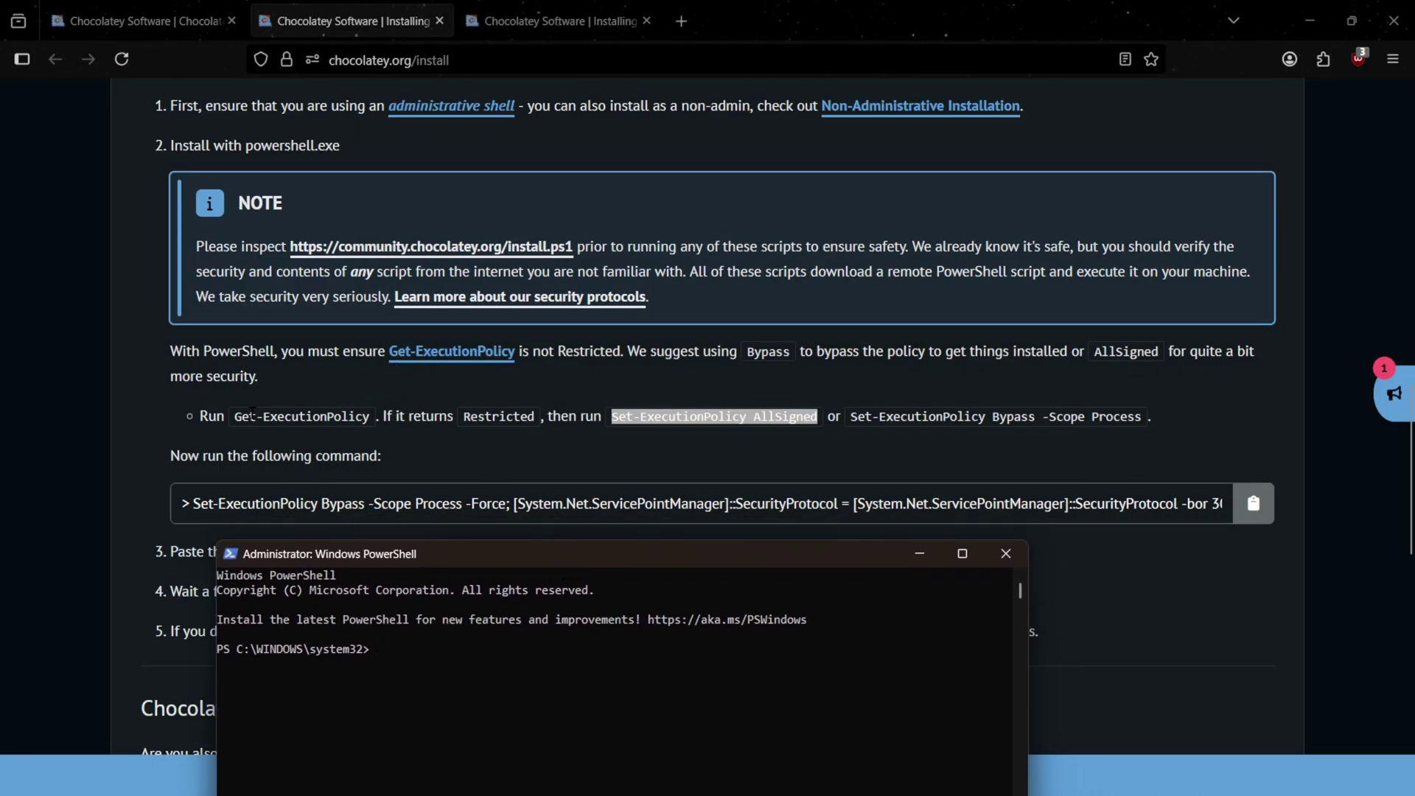
drag(234, 417, 369, 417)
right_click(343, 417)
Step: Paste and run Get-ExecutionPolicy in PowerShell, confirming the policy is AllSigned
click(372, 429)
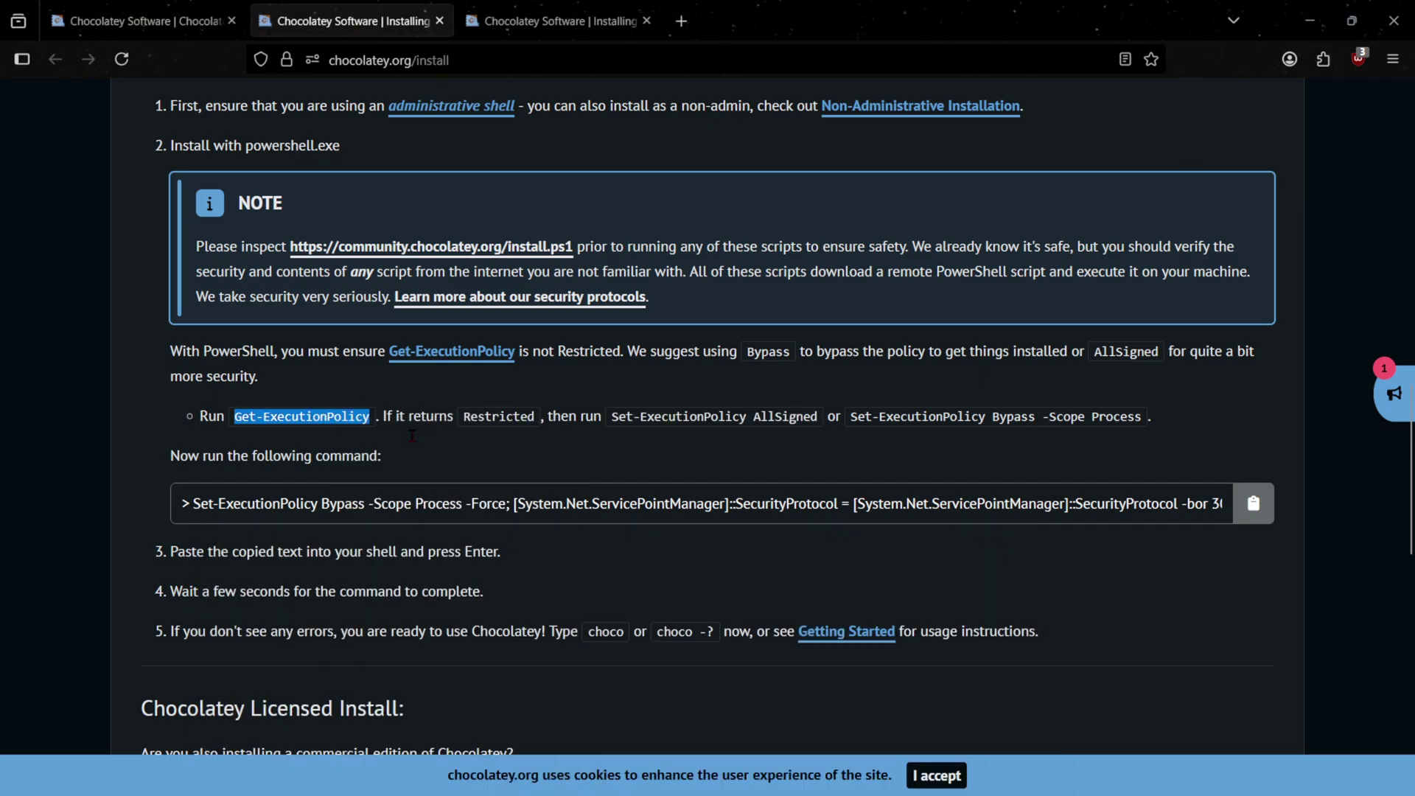
click(870, 775)
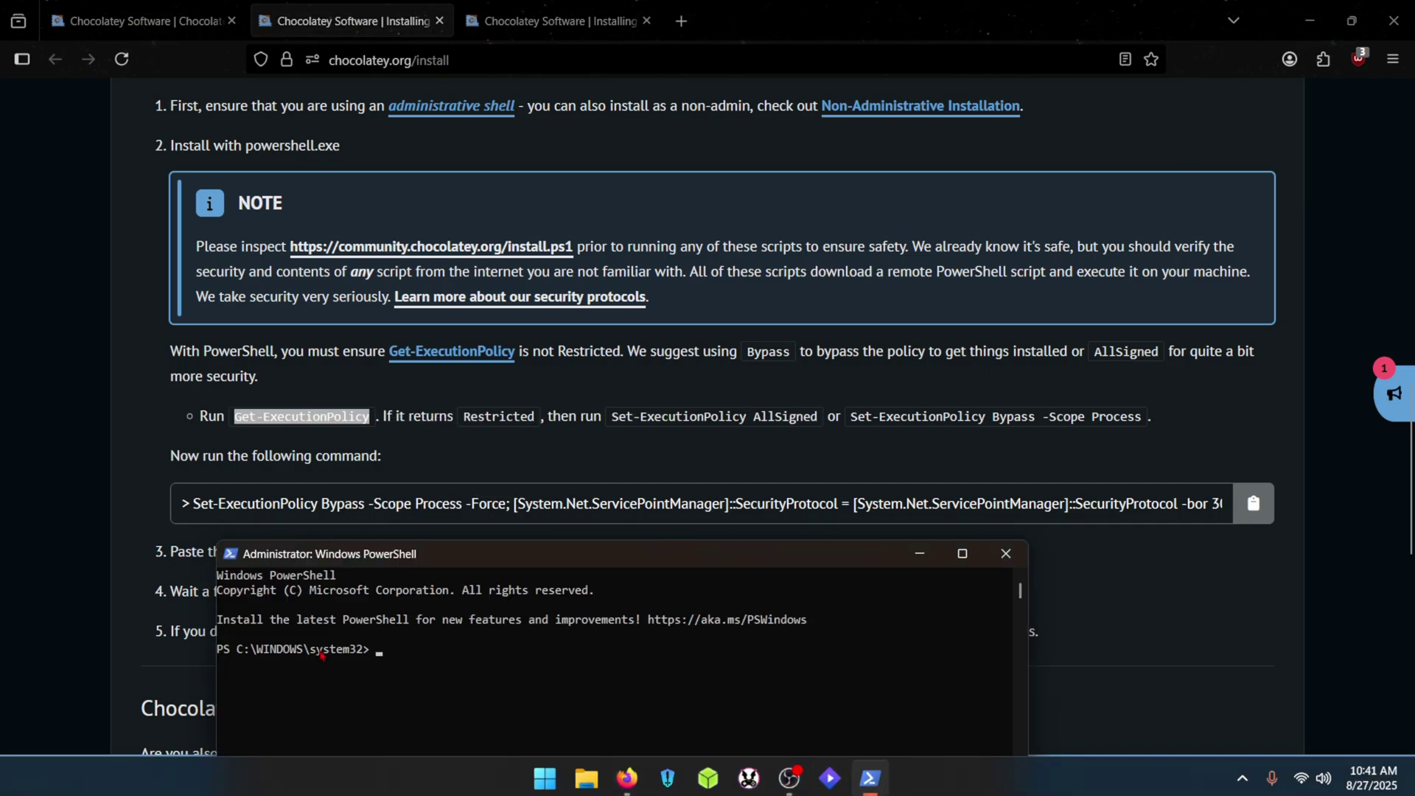
right_click(417, 665)
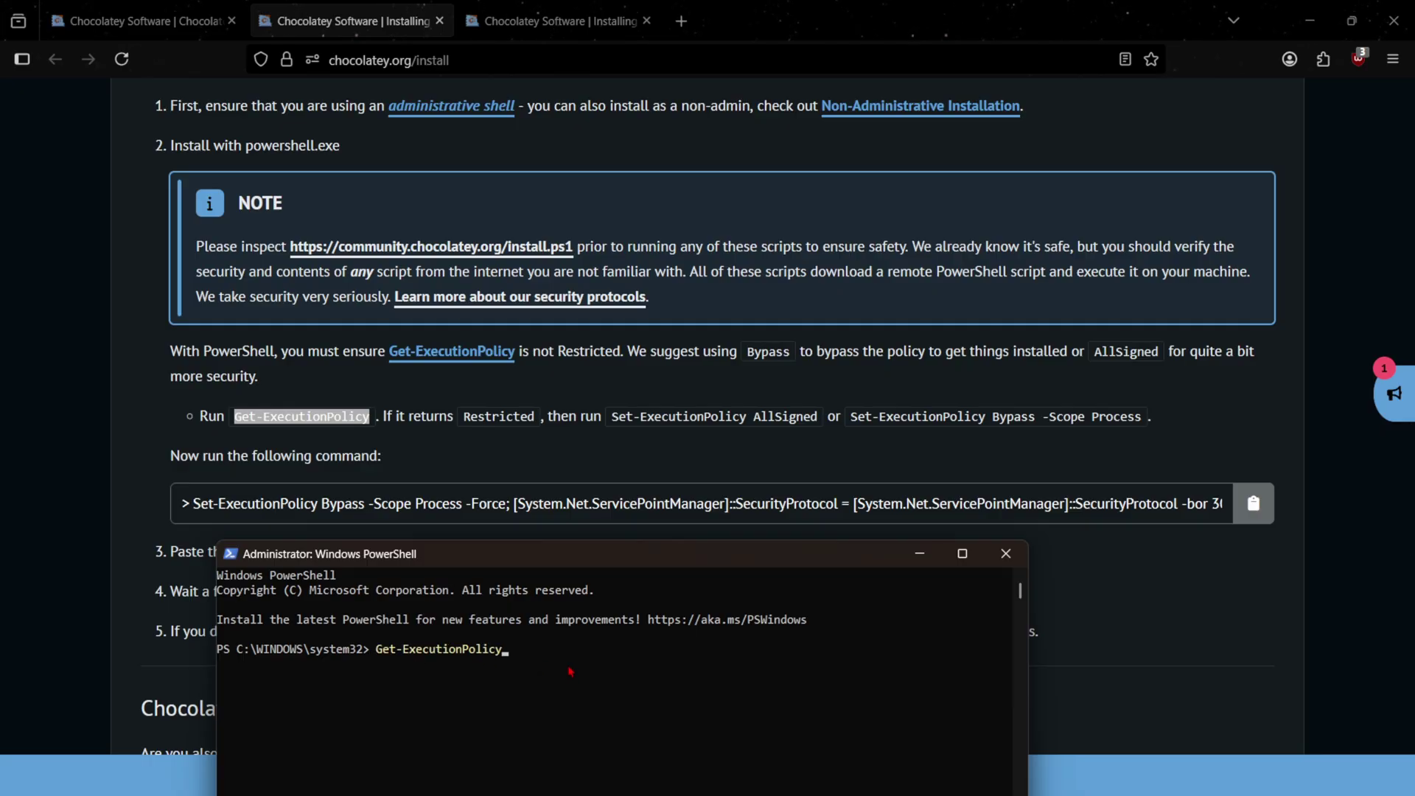
key(Return)
drag(588, 560, 618, 574)
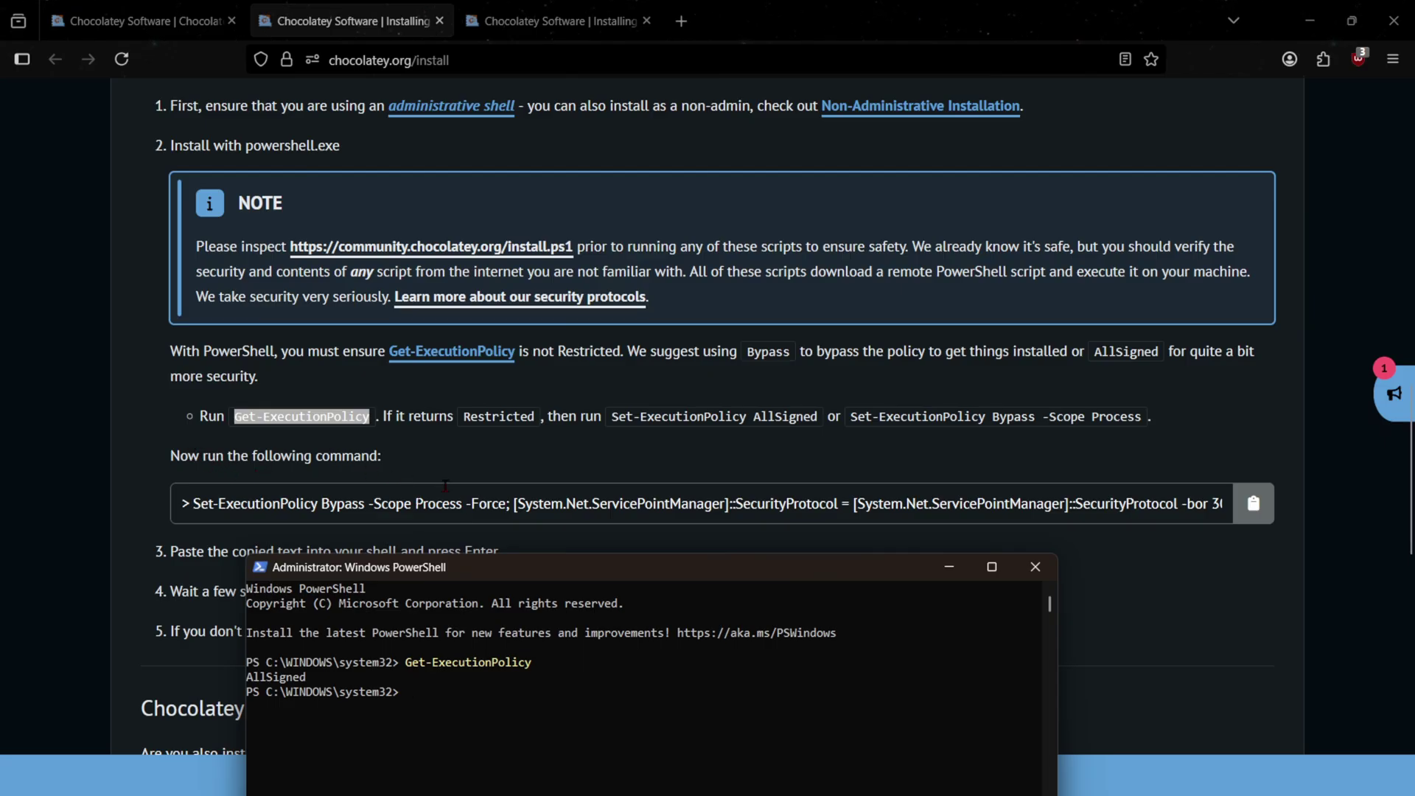
Step: Copy the full Chocolatey install command and paste it at the PowerShell prompt
click(1253, 503)
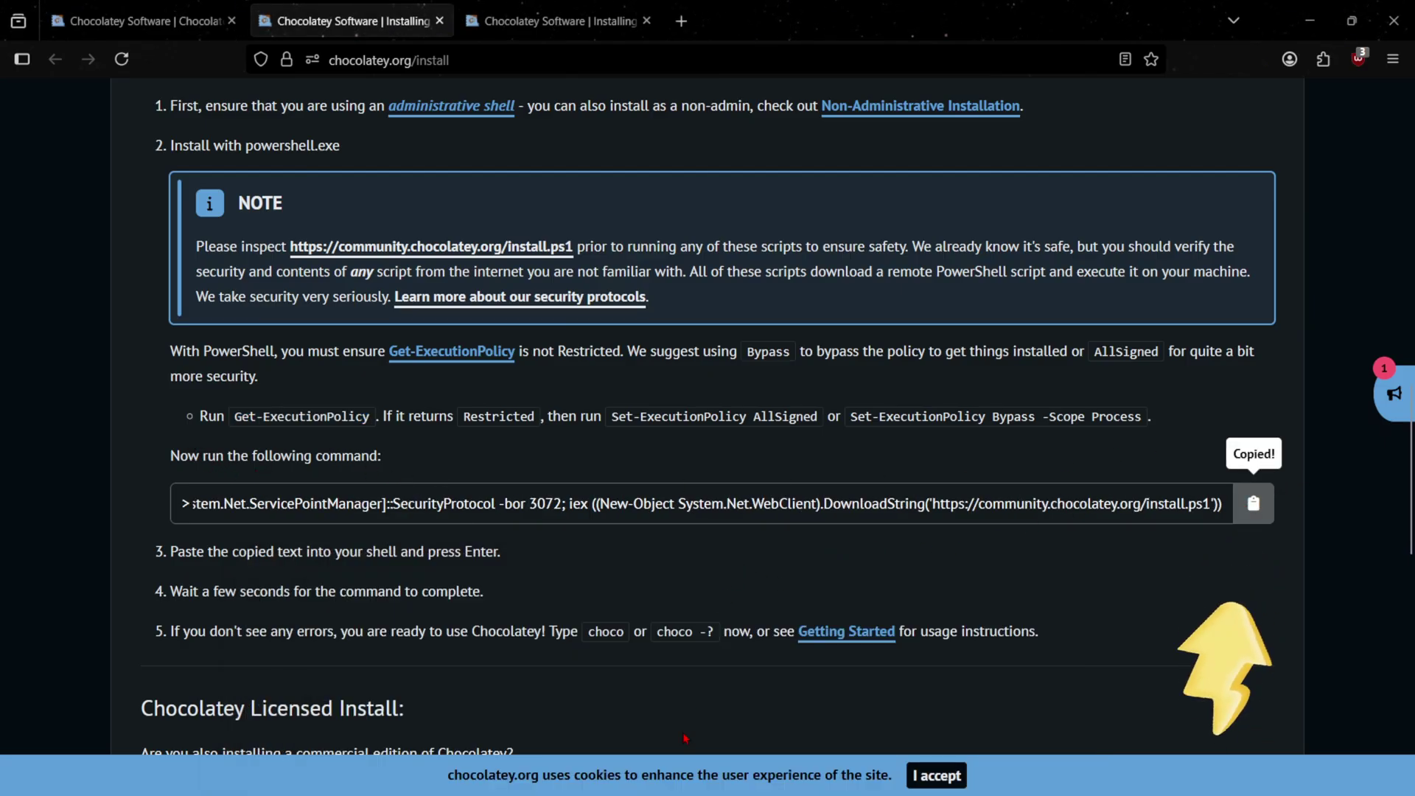
click(869, 774)
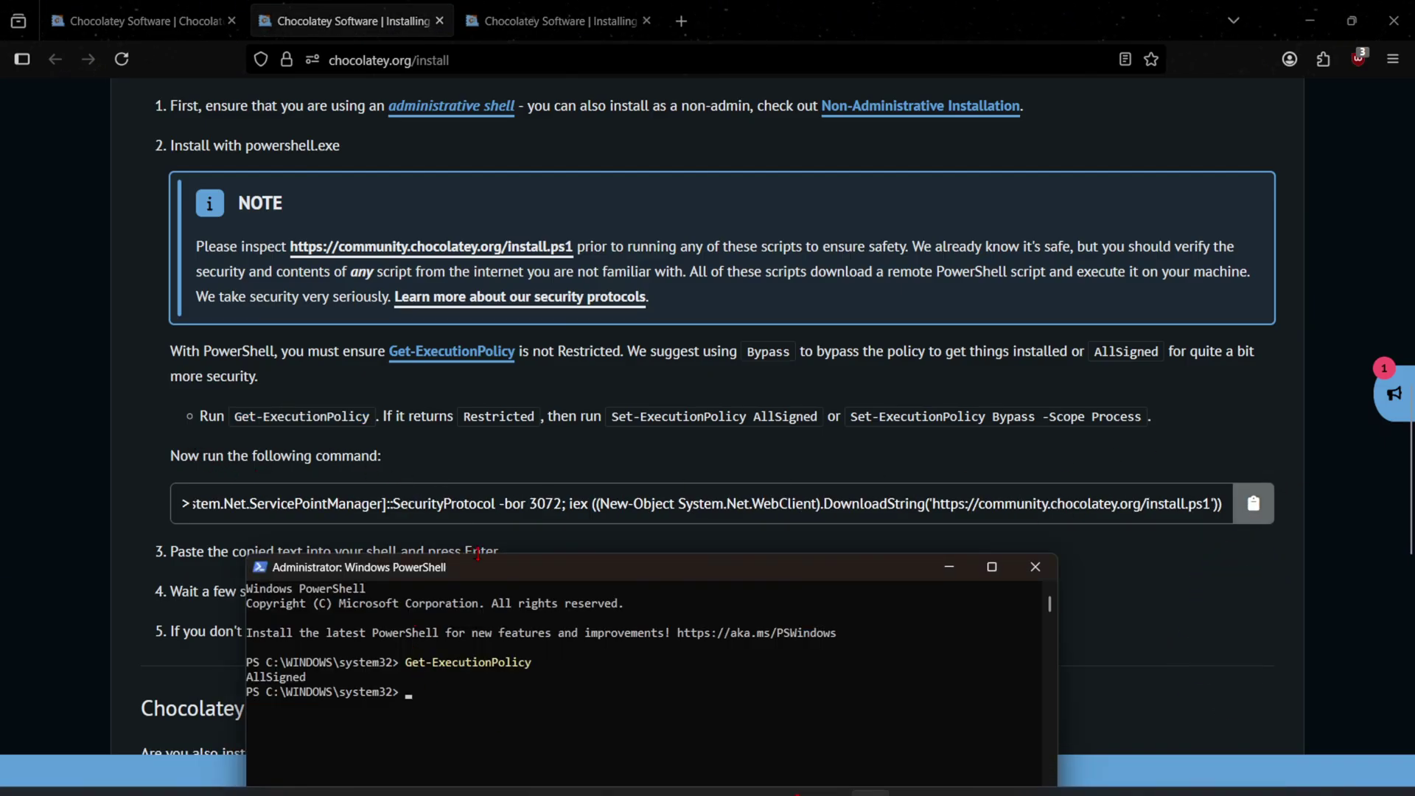
drag(527, 578, 681, 193)
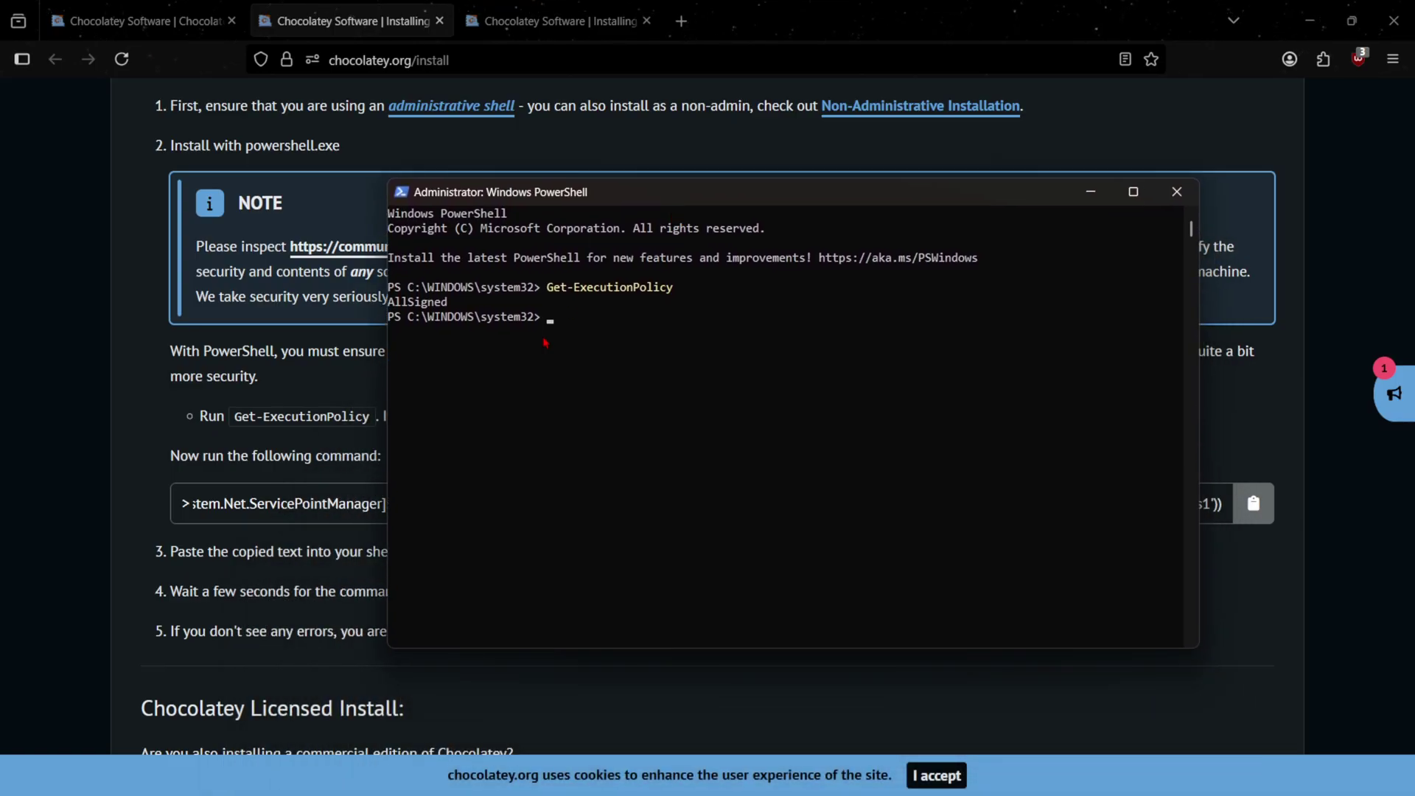
right_click(560, 319)
drag(827, 192, 717, 97)
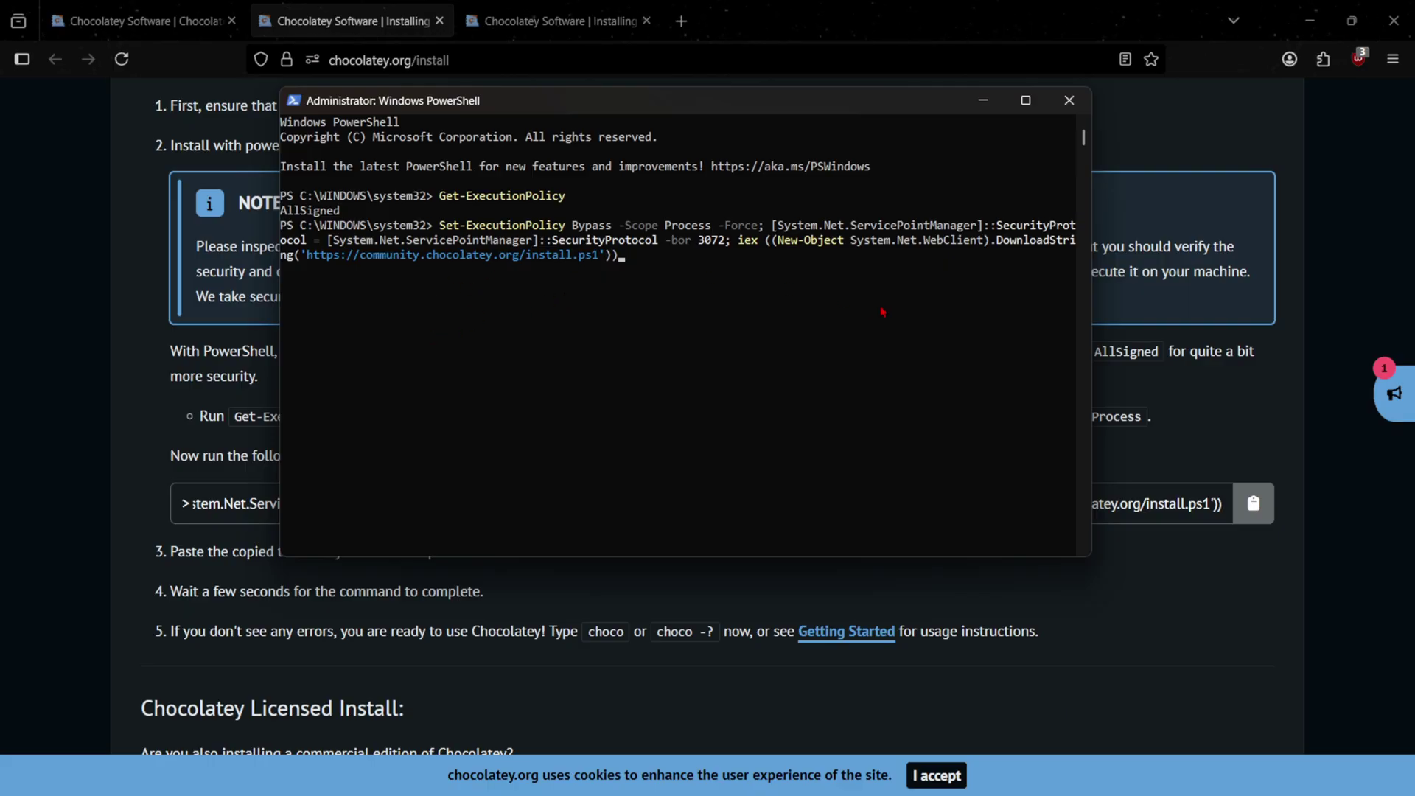
Step: Clear the pasted command and run 'choco' to confirm Chocolatey v2.5.0 is installed
key(BackSpace)
key(BackSpace)
key(BackSpace)
key(BackSpace)
key(BackSpace)
key(BackSpace)
key(BackSpace)
key(BackSpace)
key(BackSpace)
key(BackSpace)
key(BackSpace)
key(BackSpace)
key(BackSpace)
key(BackSpace)
key(BackSpace)
key(BackSpace)
key(BackSpace)
key(BackSpace)
key(BackSpace)
key(BackSpace)
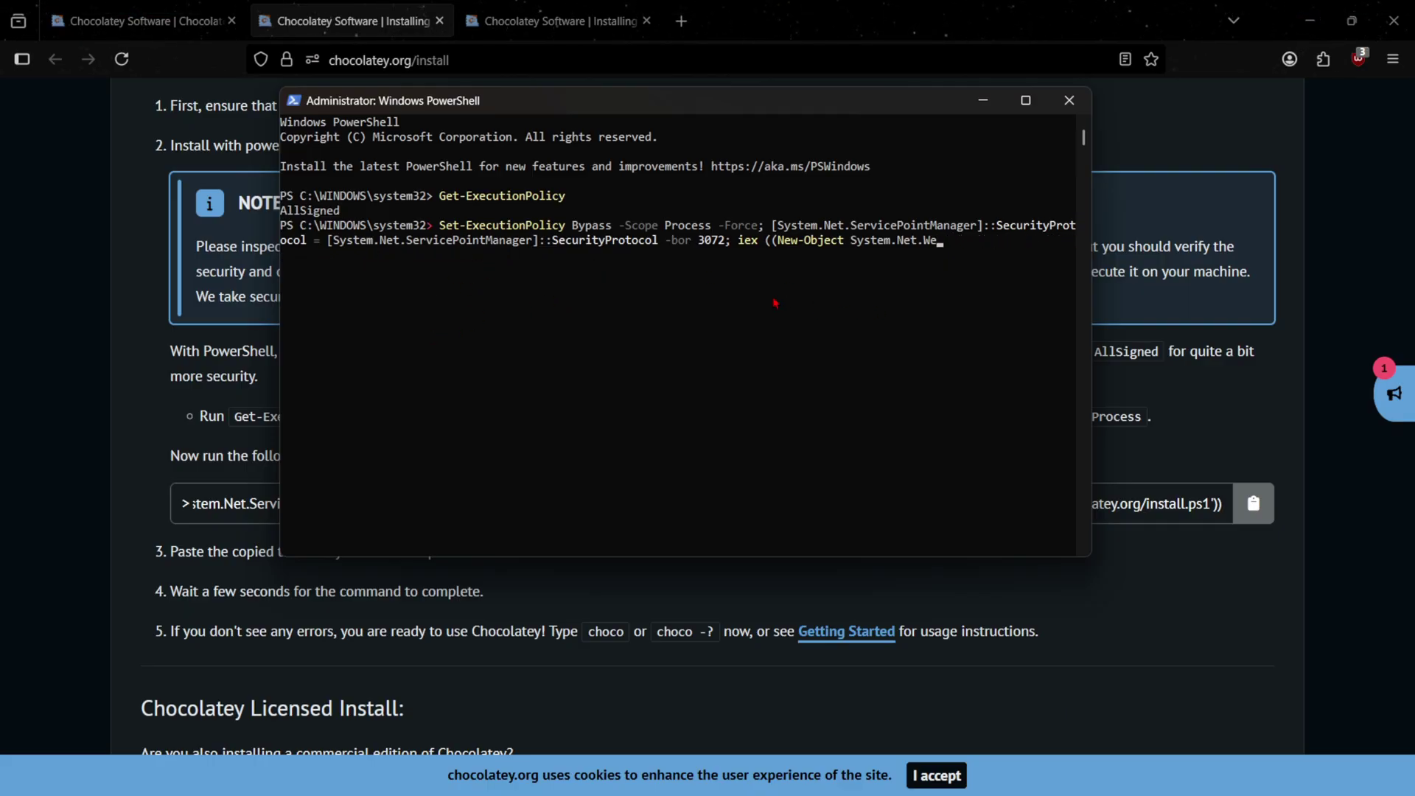
key(BackSpace)
key(BackSpace)
key(BackSpace)
key(BackSpace)
key(BackSpace)
key(BackSpace)
key(BackSpace)
key(BackSpace)
key(BackSpace)
key(BackSpace)
key(BackSpace)
key(BackSpace)
key(BackSpace)
key(BackSpace)
key(BackSpace)
key(BackSpace)
key(BackSpace)
key(BackSpace)
key(BackSpace)
key(BackSpace)
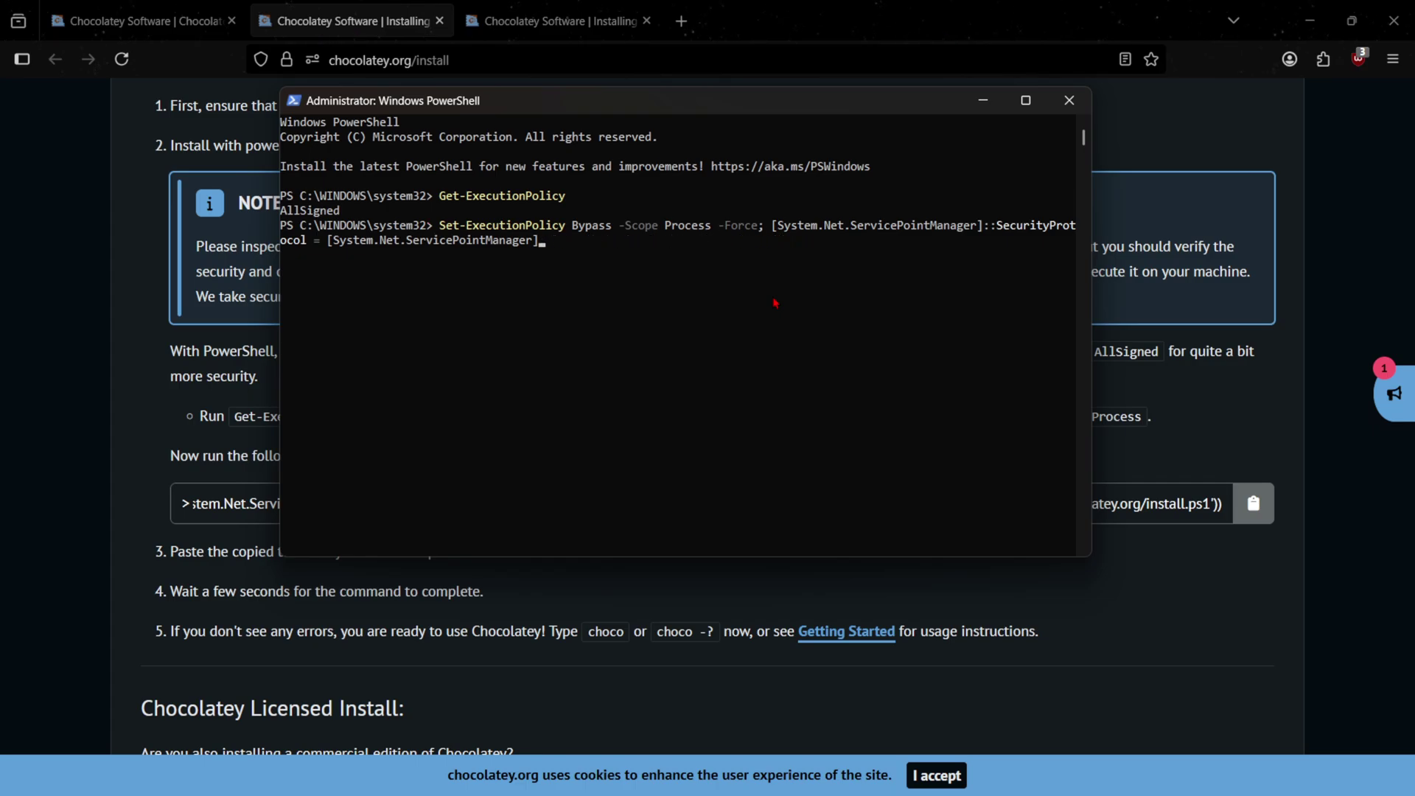
key(BackSpace)
key(BackSpace)
key(BackSpace)
key(BackSpace)
key(BackSpace)
key(BackSpace)
key(BackSpace)
key(BackSpace)
key(Escape)
text(cho)
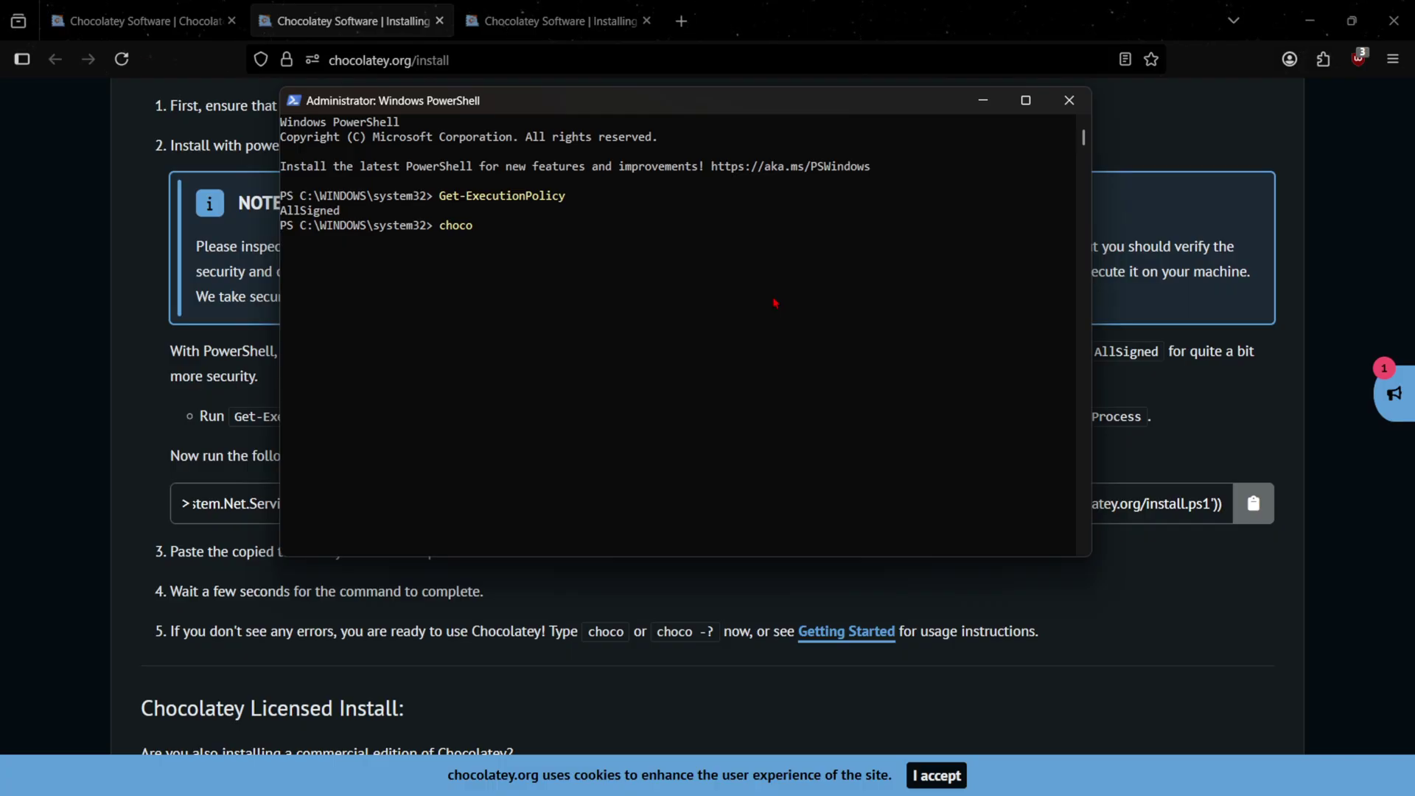
text(co)
key(Return)
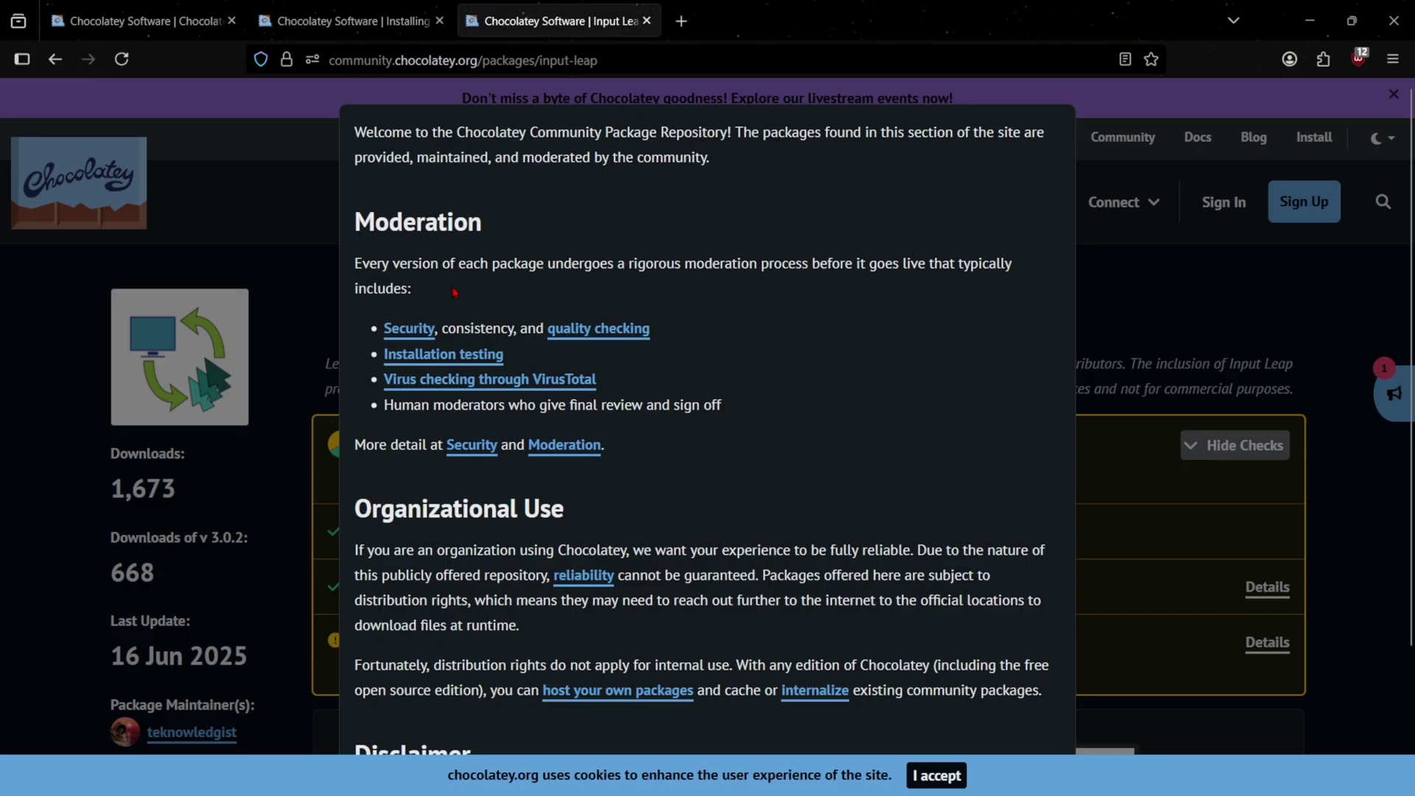
Step: Dismiss the cookie and welcome notices, then copy 'choco install input-leap' from the Input Leap 3.0.2 page
click(936, 775)
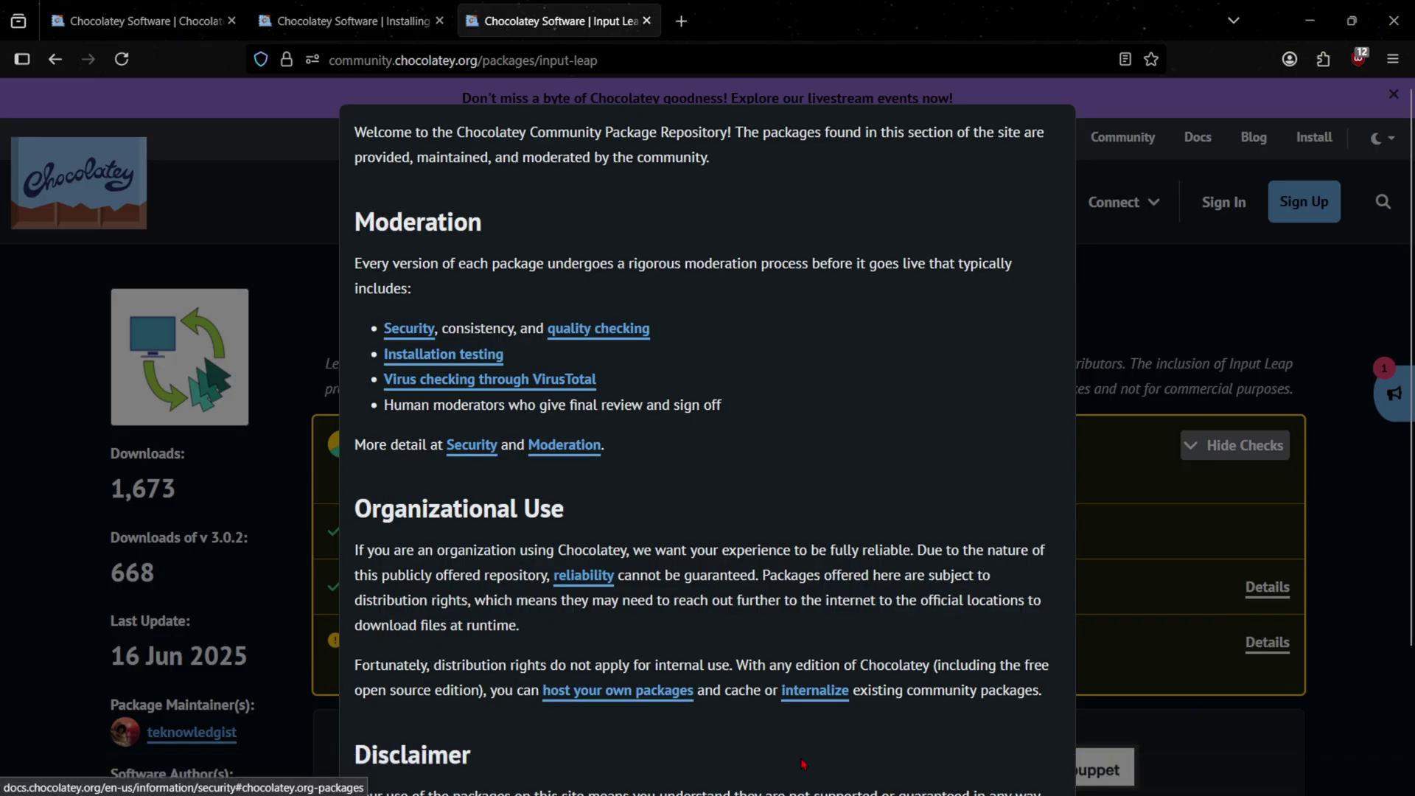
scroll(958, 737, down, 3)
click(1014, 715)
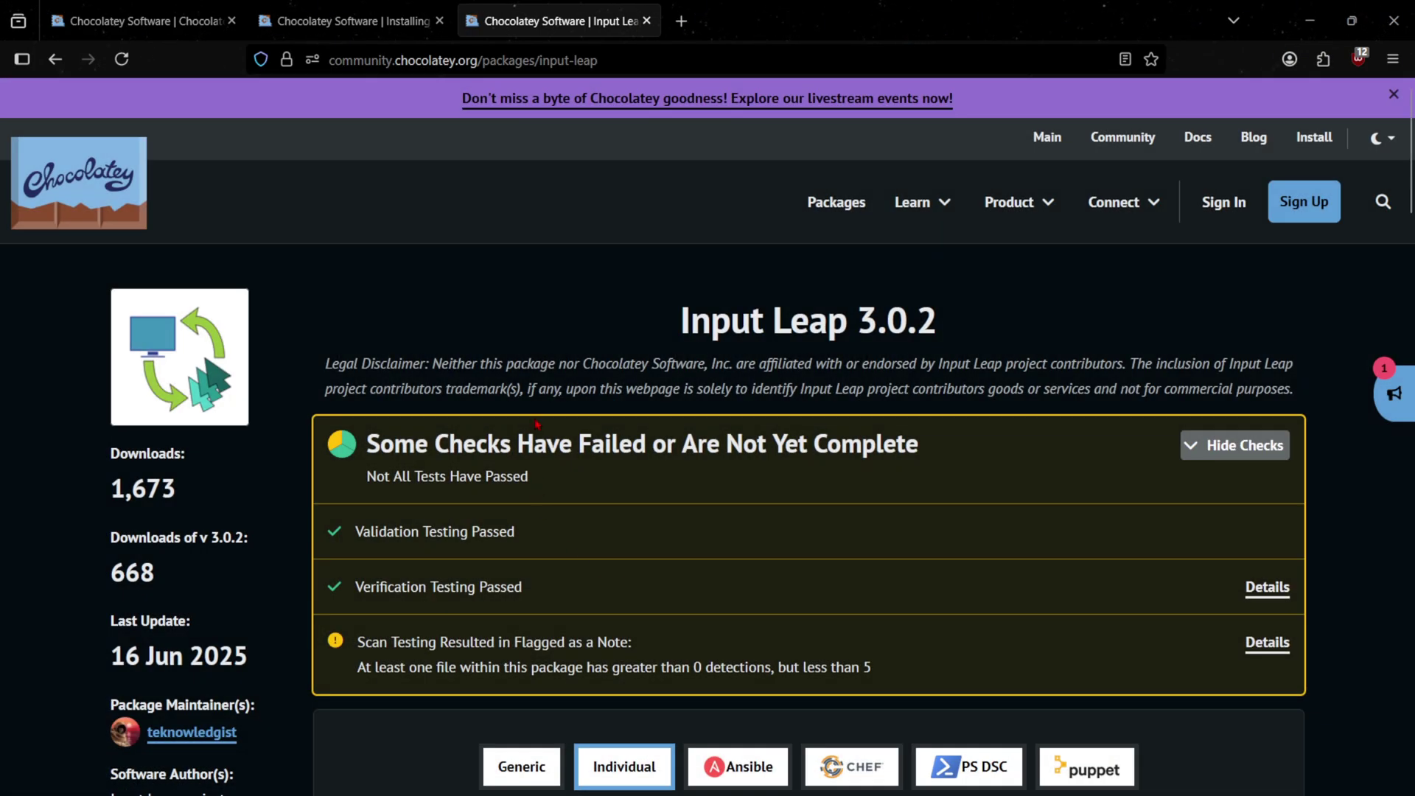
scroll(617, 405, down, 8)
scroll(617, 400, down, 2)
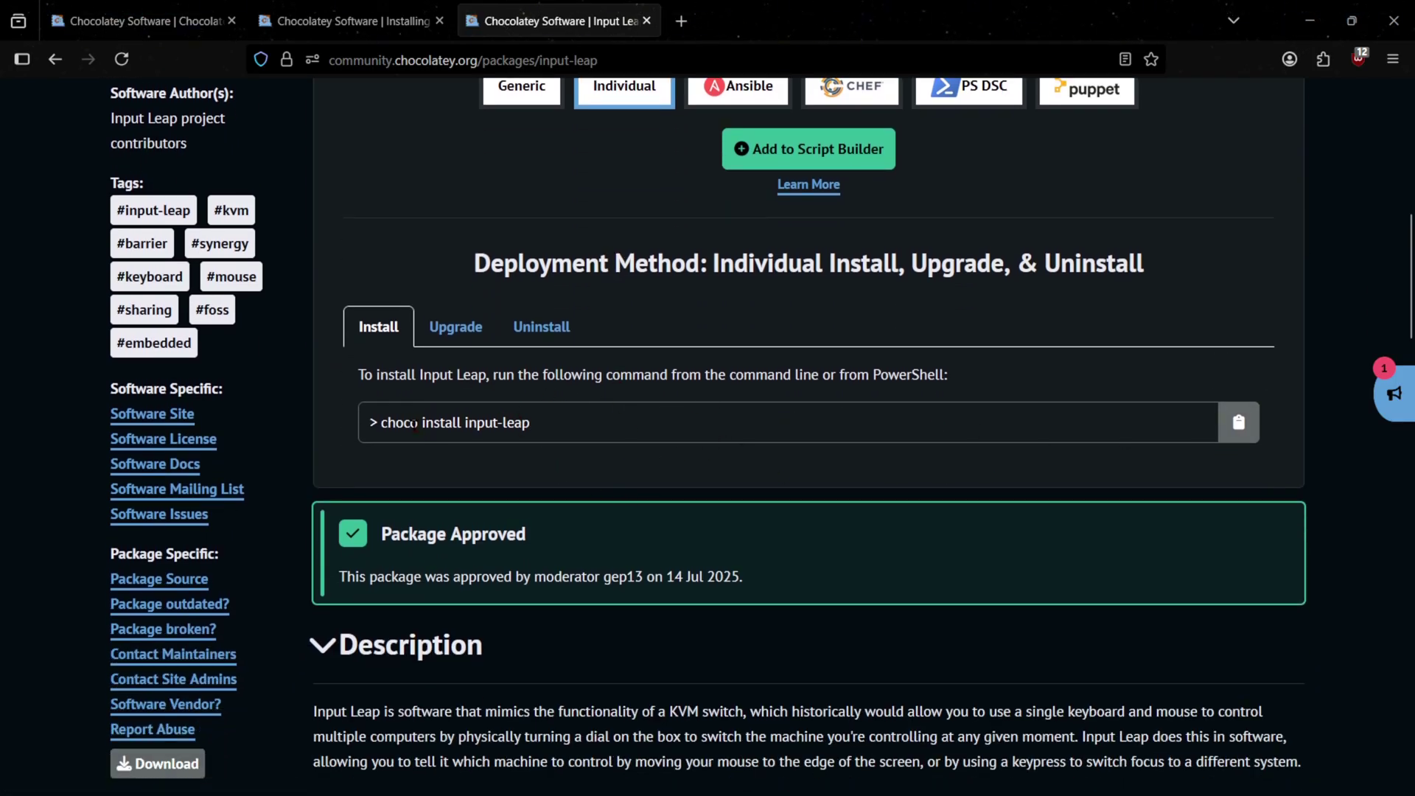
click(519, 422)
triple_click(579, 422)
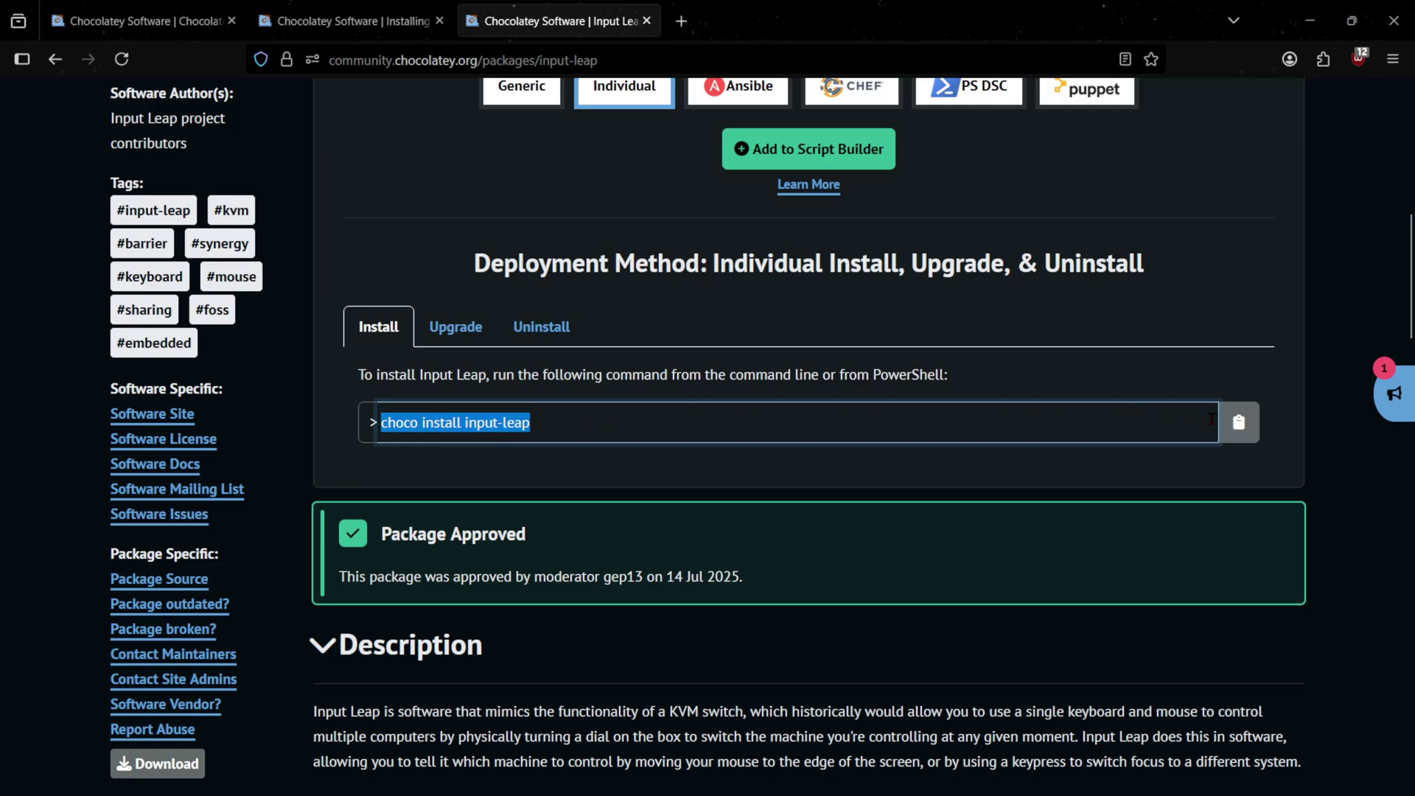
click(1235, 423)
Step: Paste 'choco install input-leap' into PowerShell with Ctrl+V, then close the console and minimize Firefox
click(870, 773)
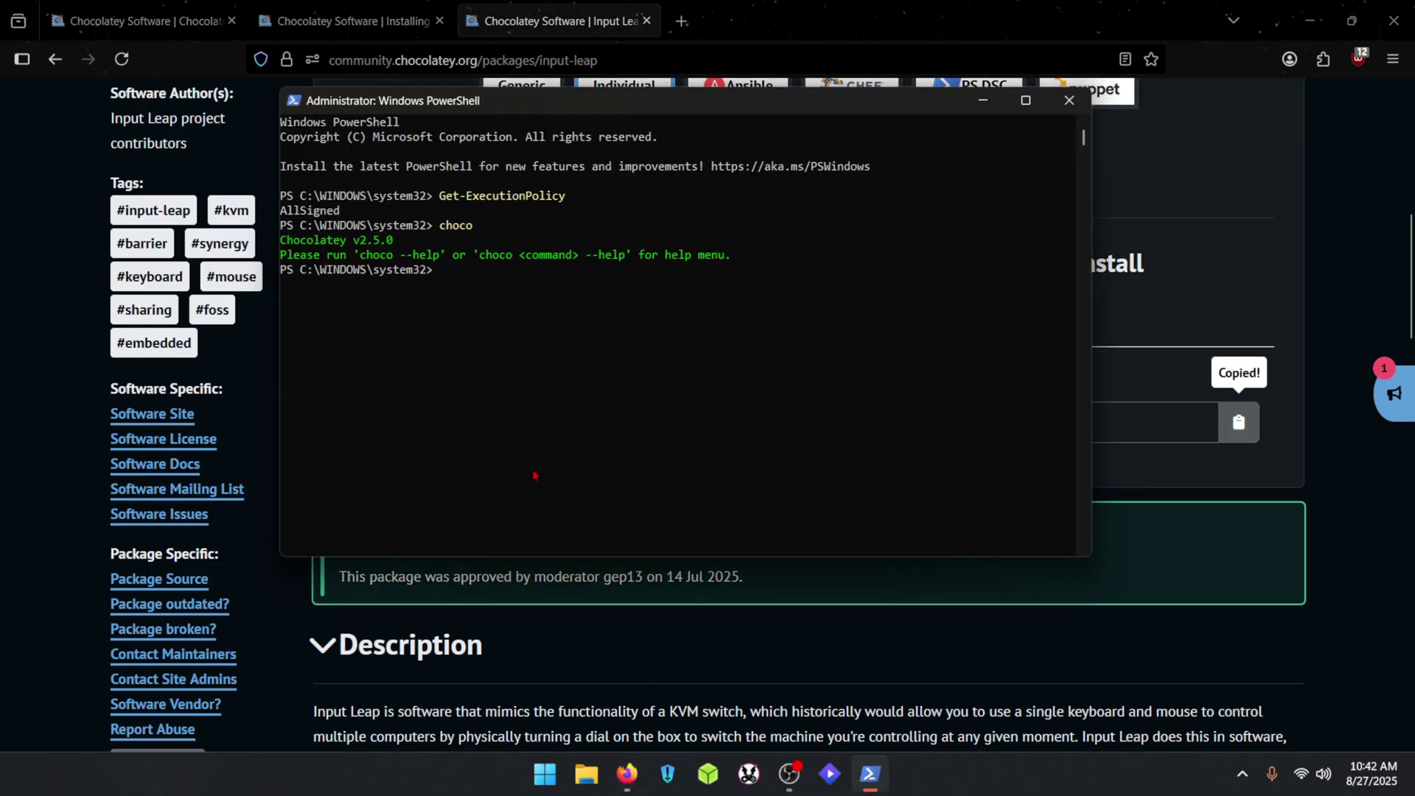
key(ctrl+v)
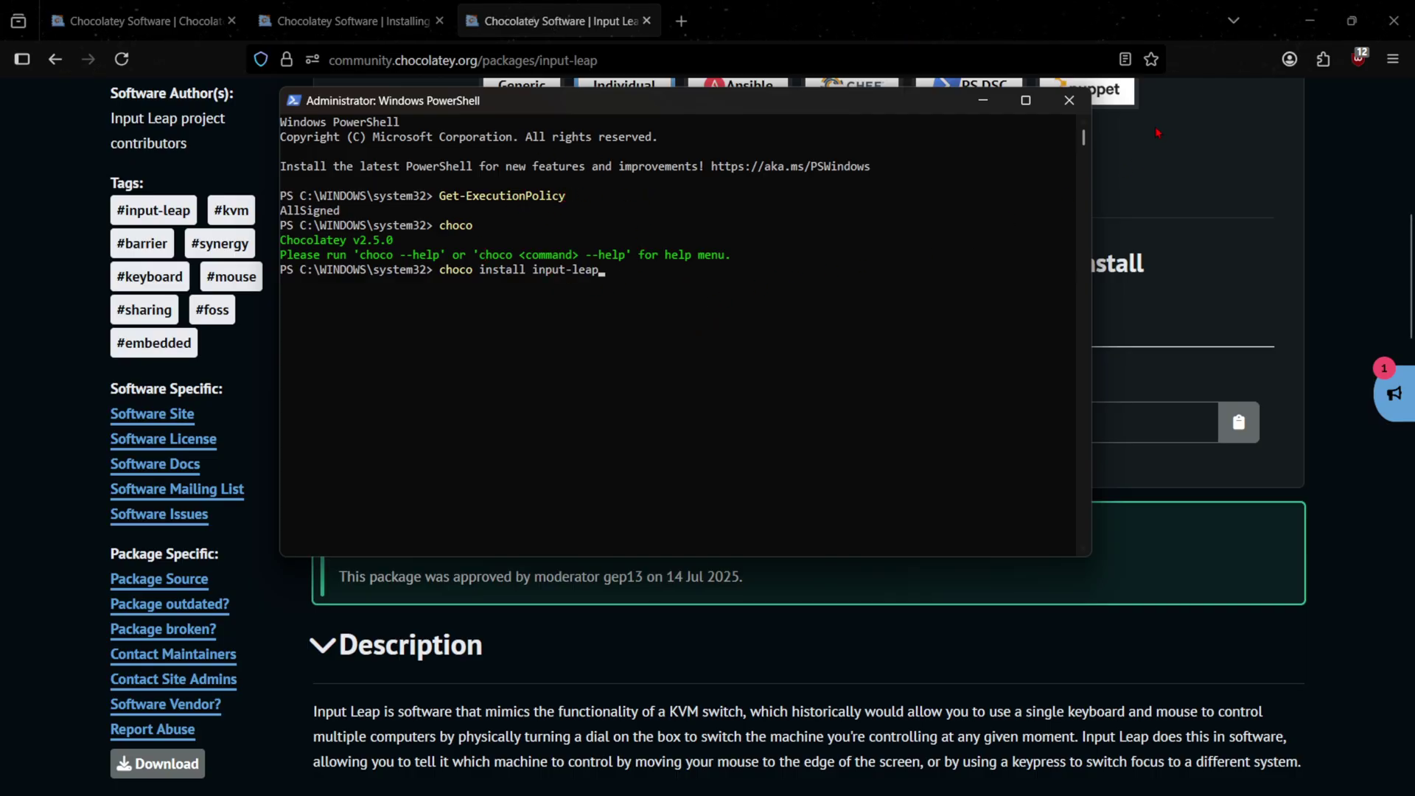
click(1069, 100)
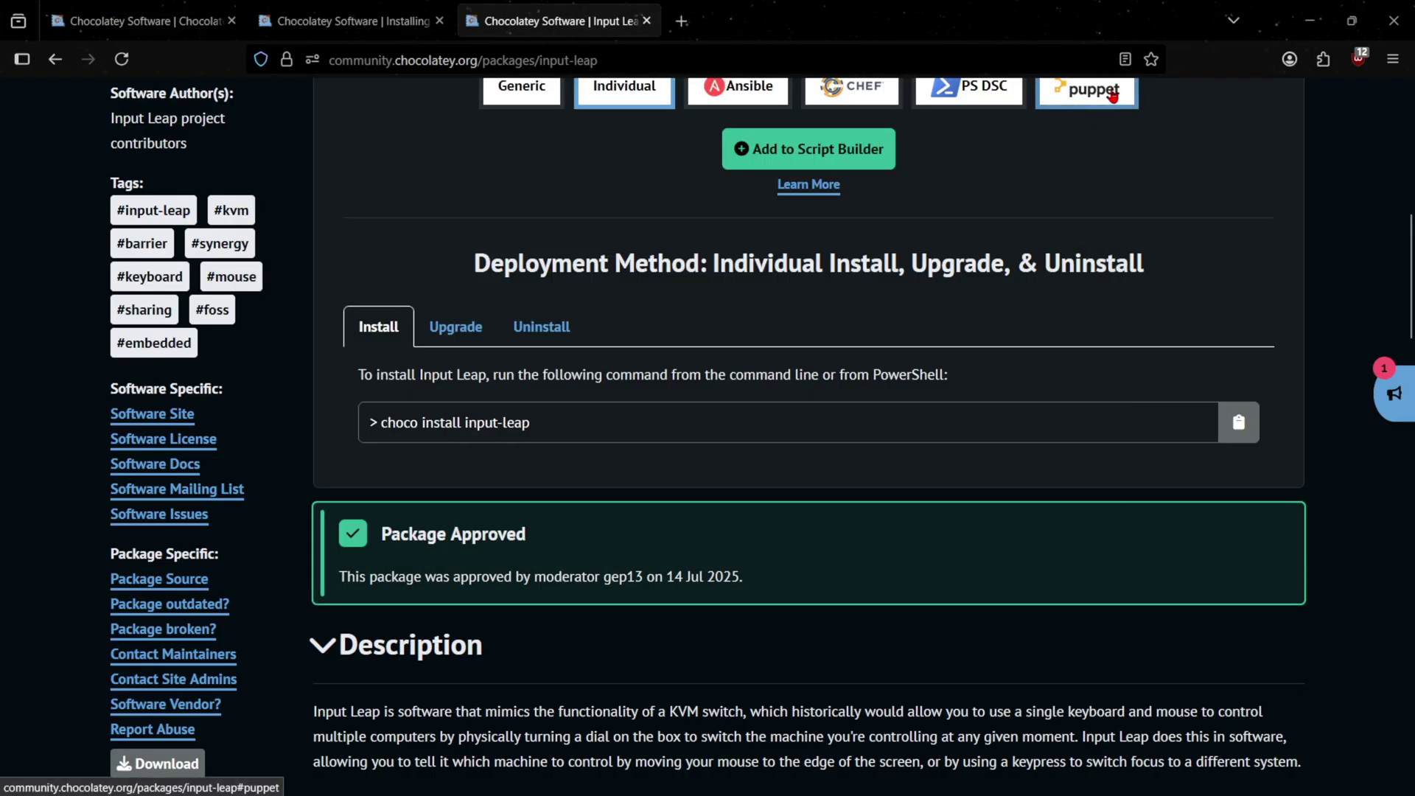
click(1310, 20)
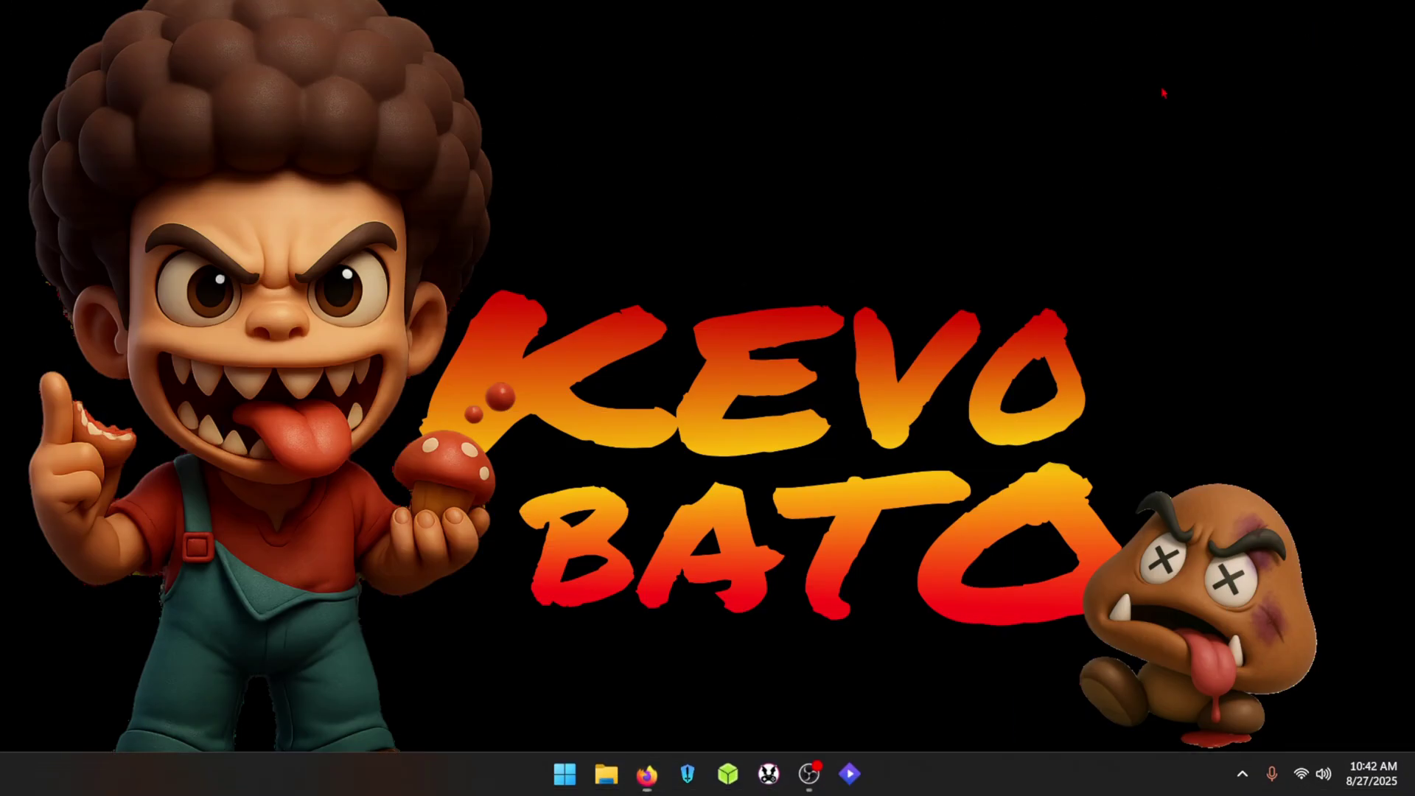
Step: Search 'inpu' in the Start menu, launch InputLeap, and move its window higher
click(564, 771)
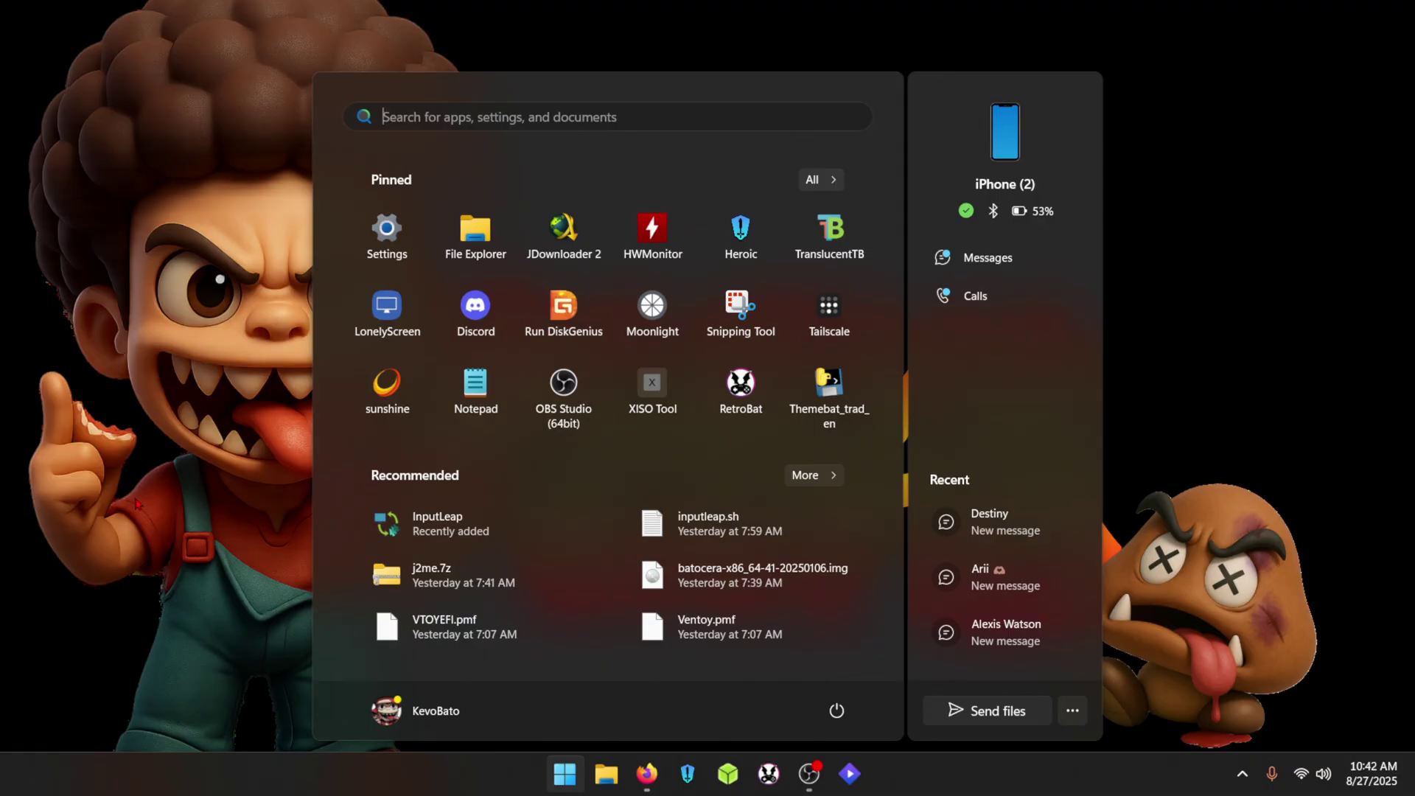
text(inpu)
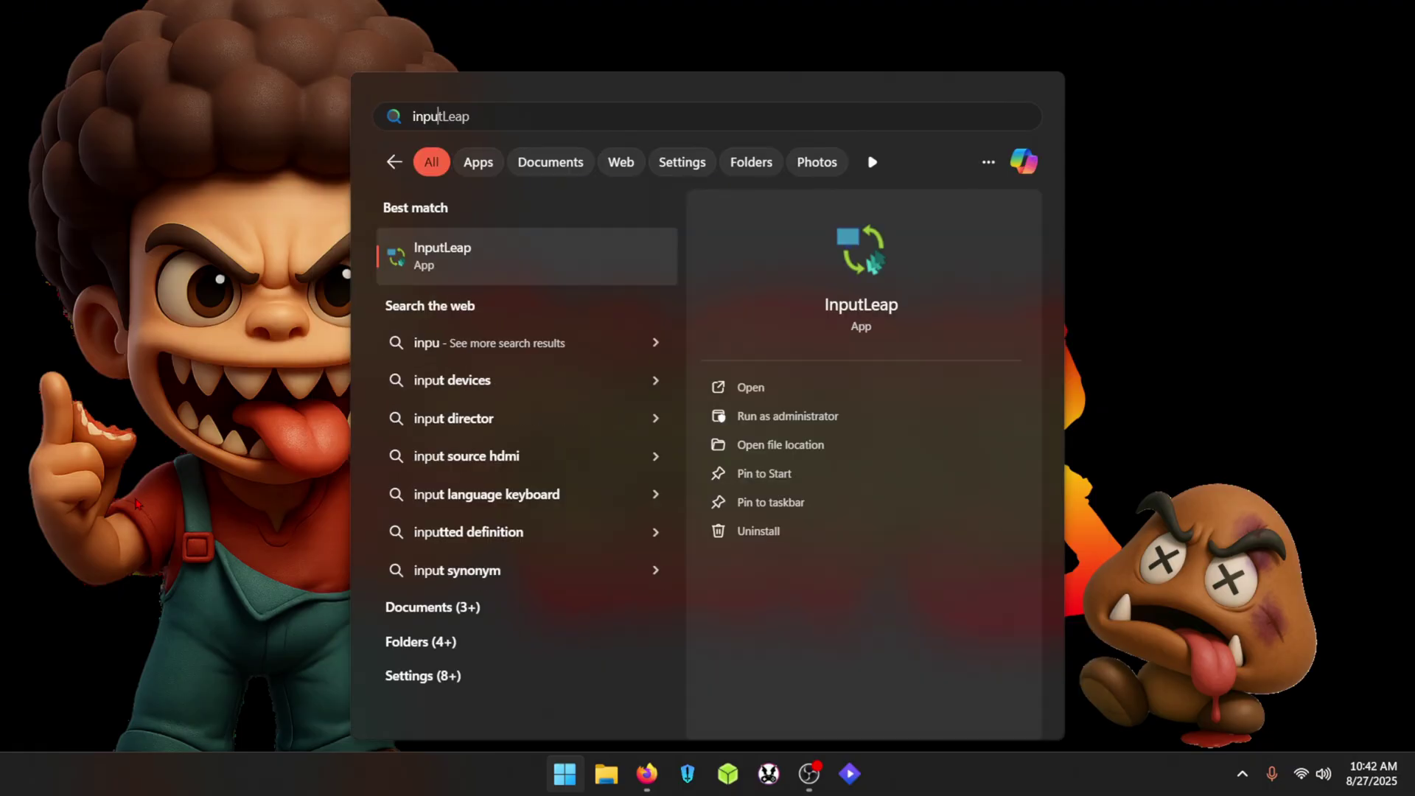
key(Return)
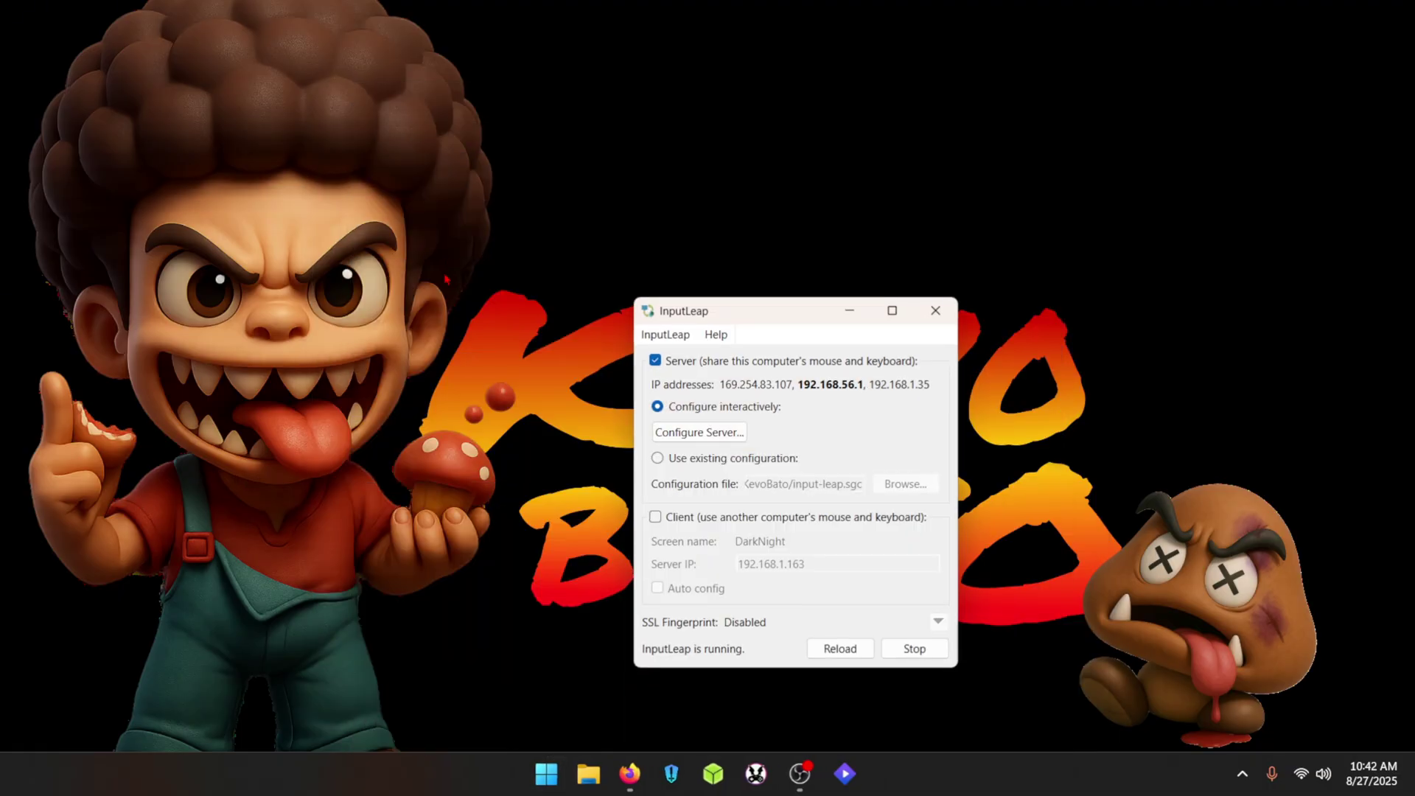
drag(753, 324, 698, 202)
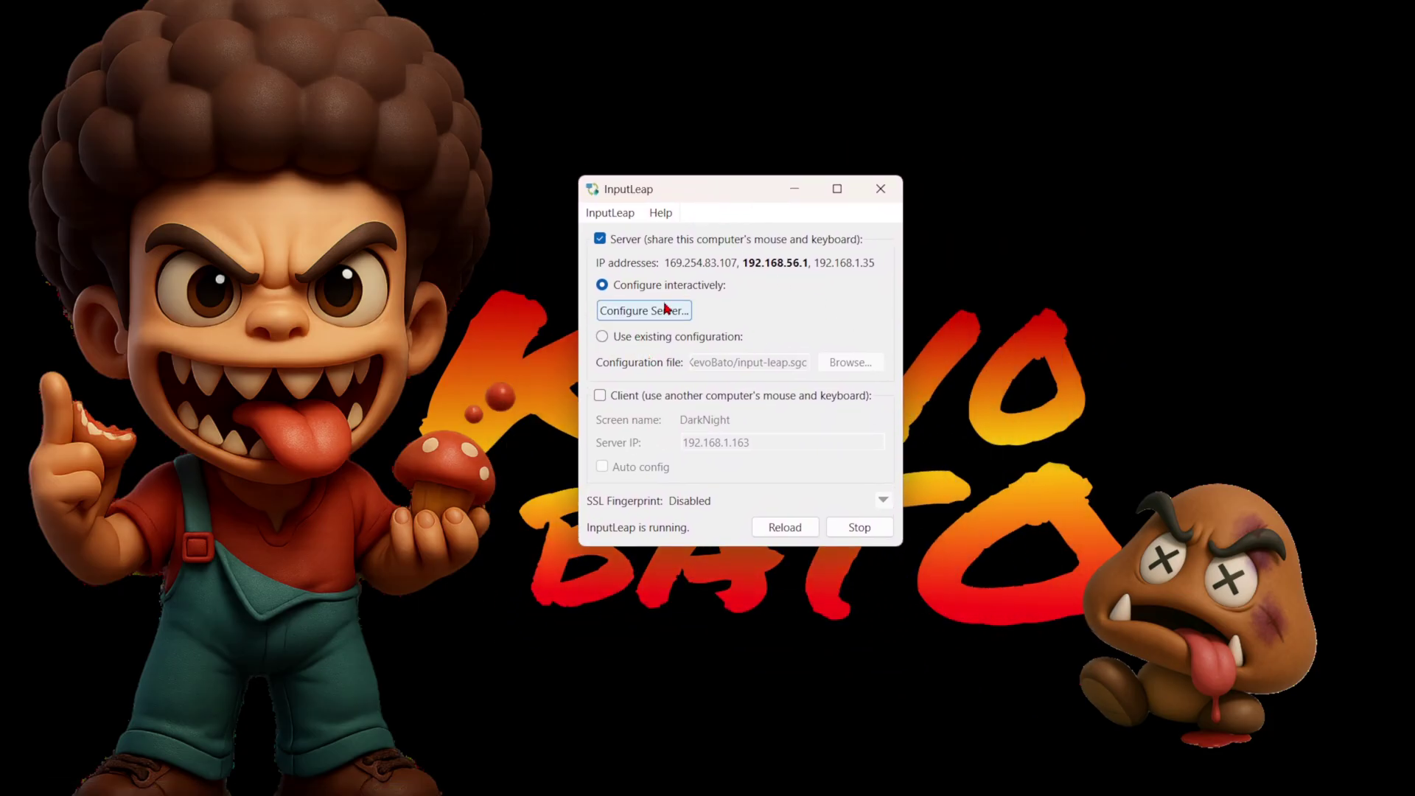
click(614, 214)
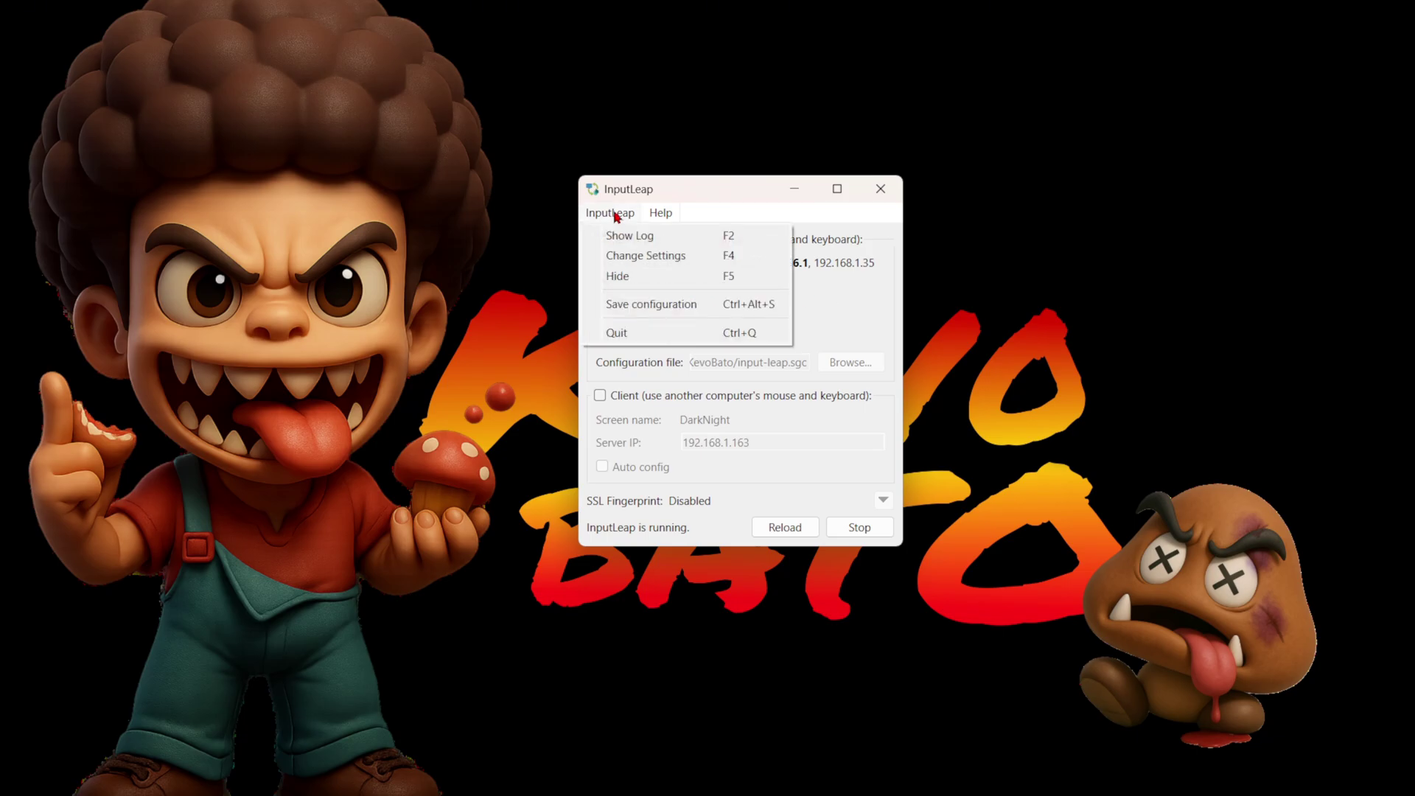
click(676, 254)
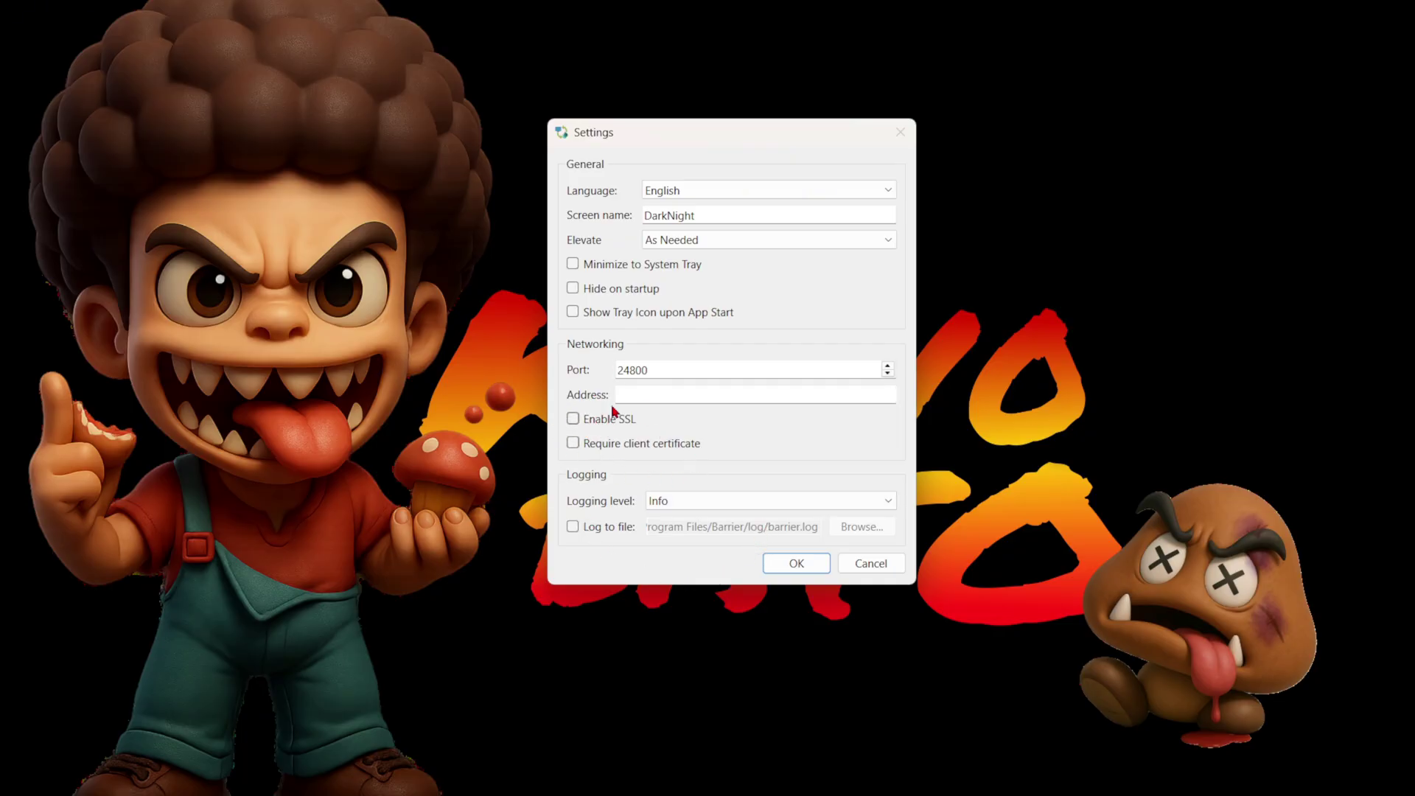
click(792, 563)
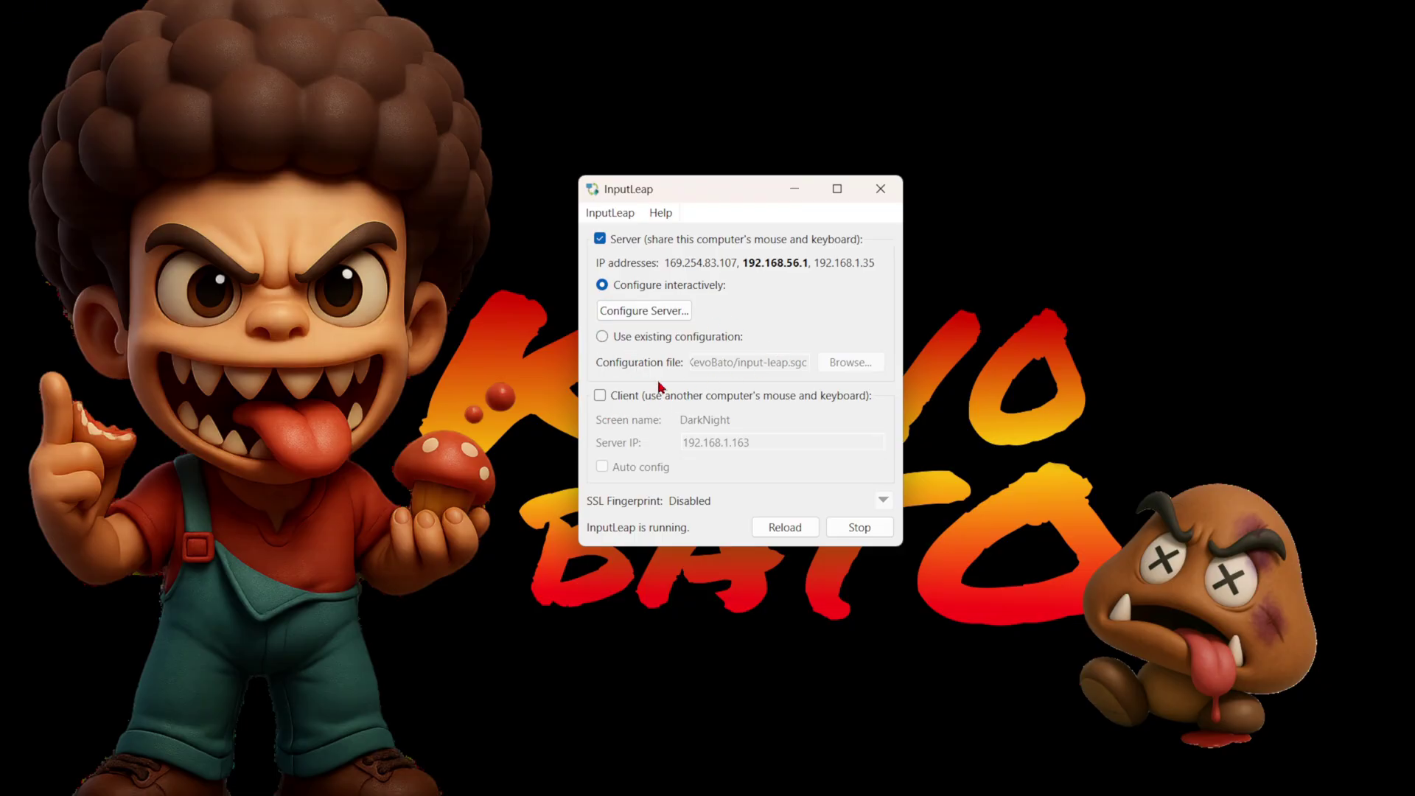
Step: In Configure Server, add a screen in the cell below BATOCERA, confirm BATOCERA's settings, and save with OK
click(647, 312)
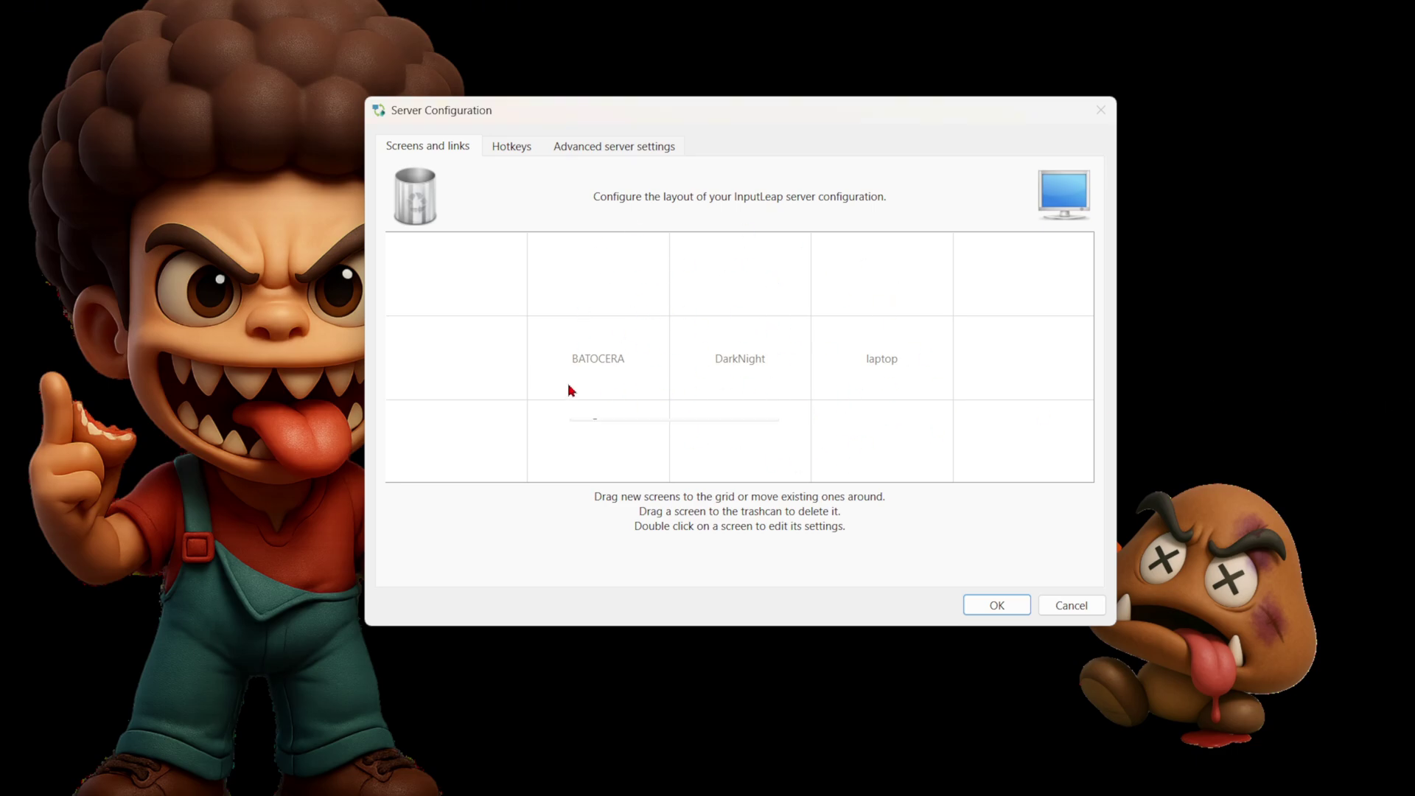
double_click(590, 445)
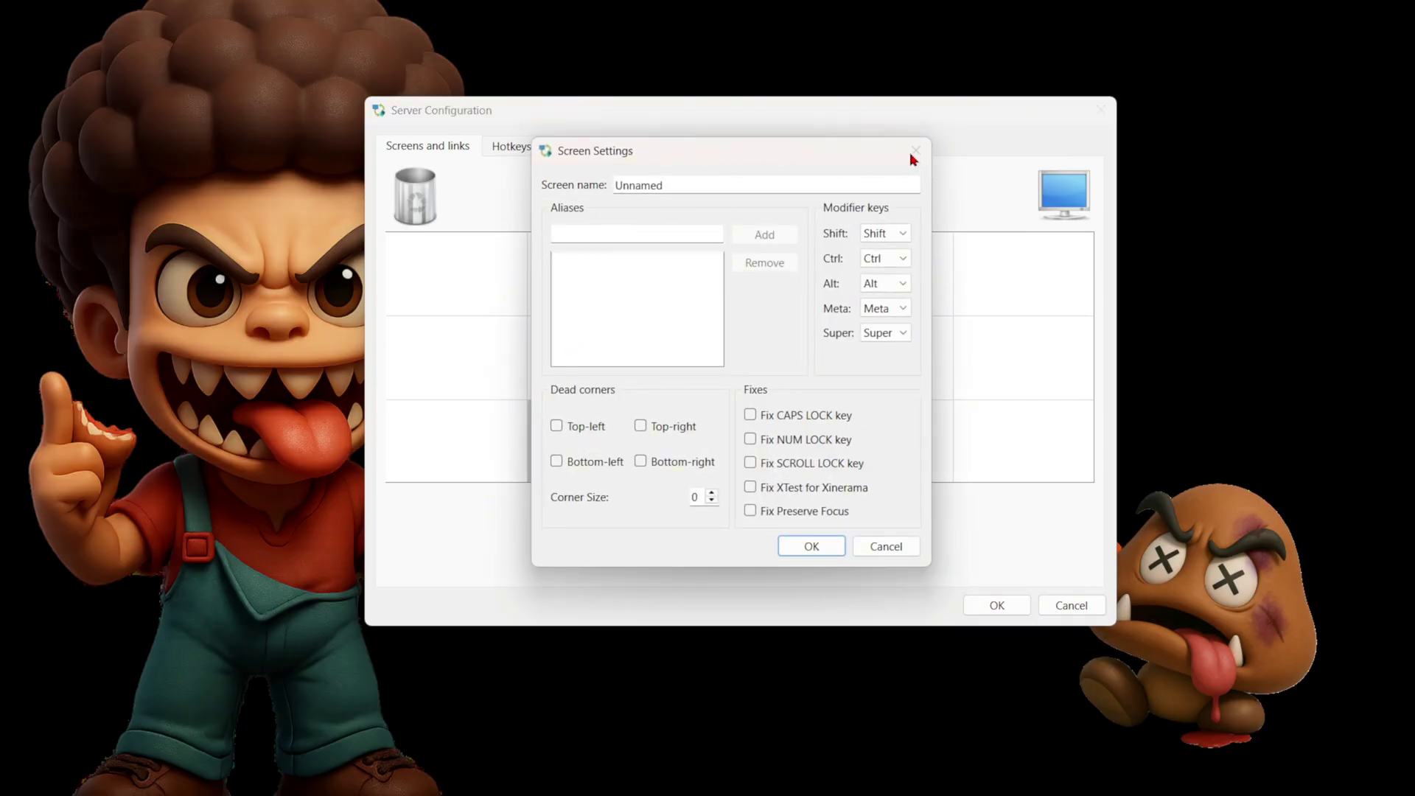
click(905, 544)
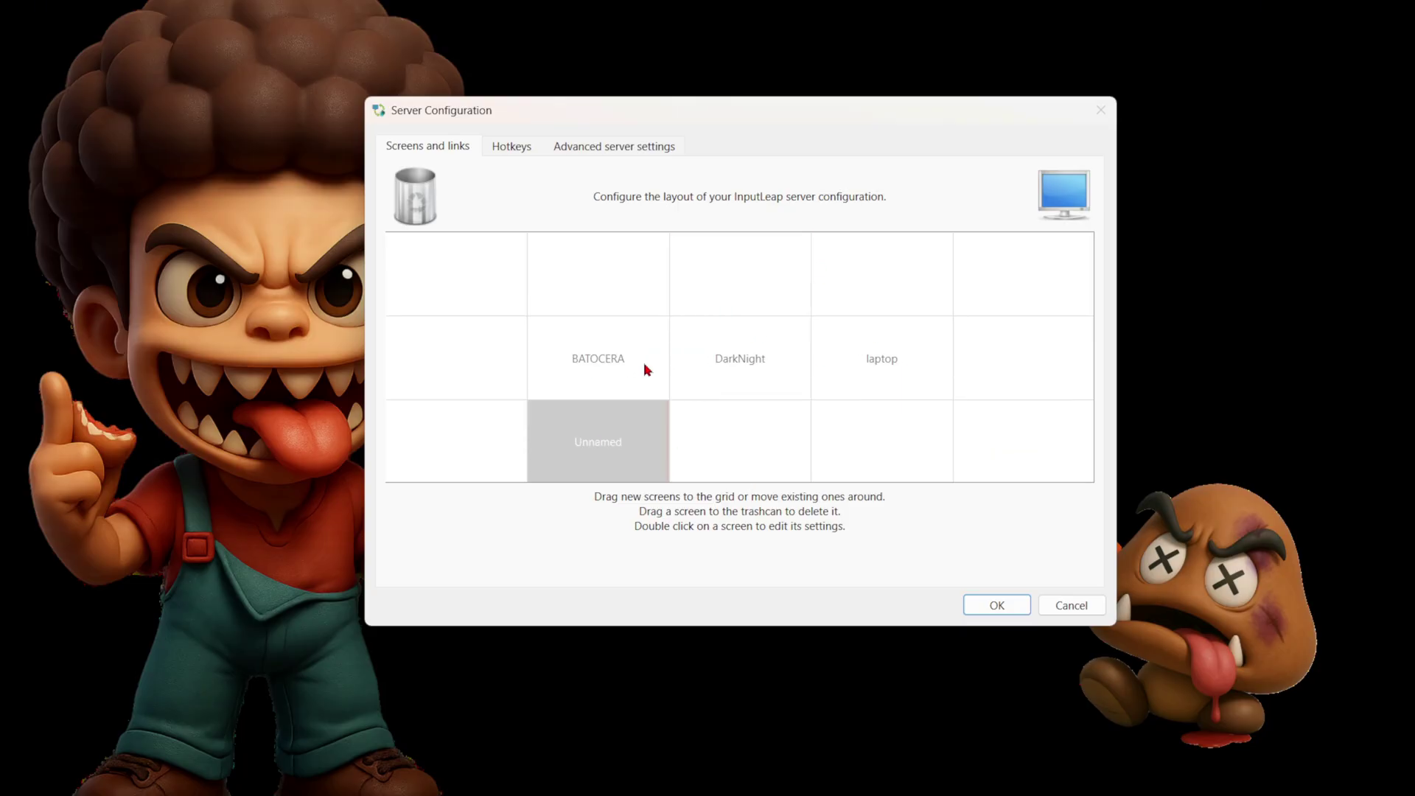
double_click(597, 352)
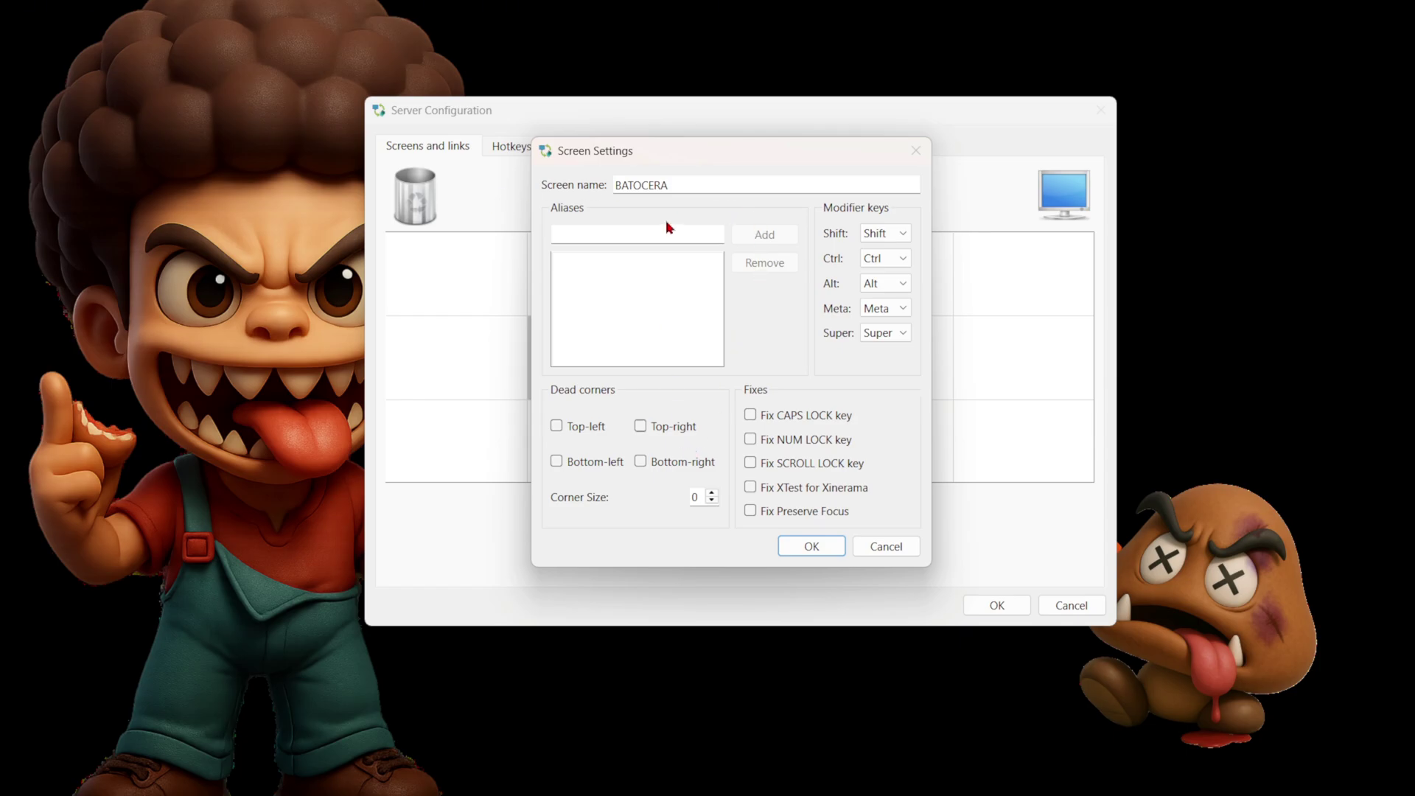
click(815, 546)
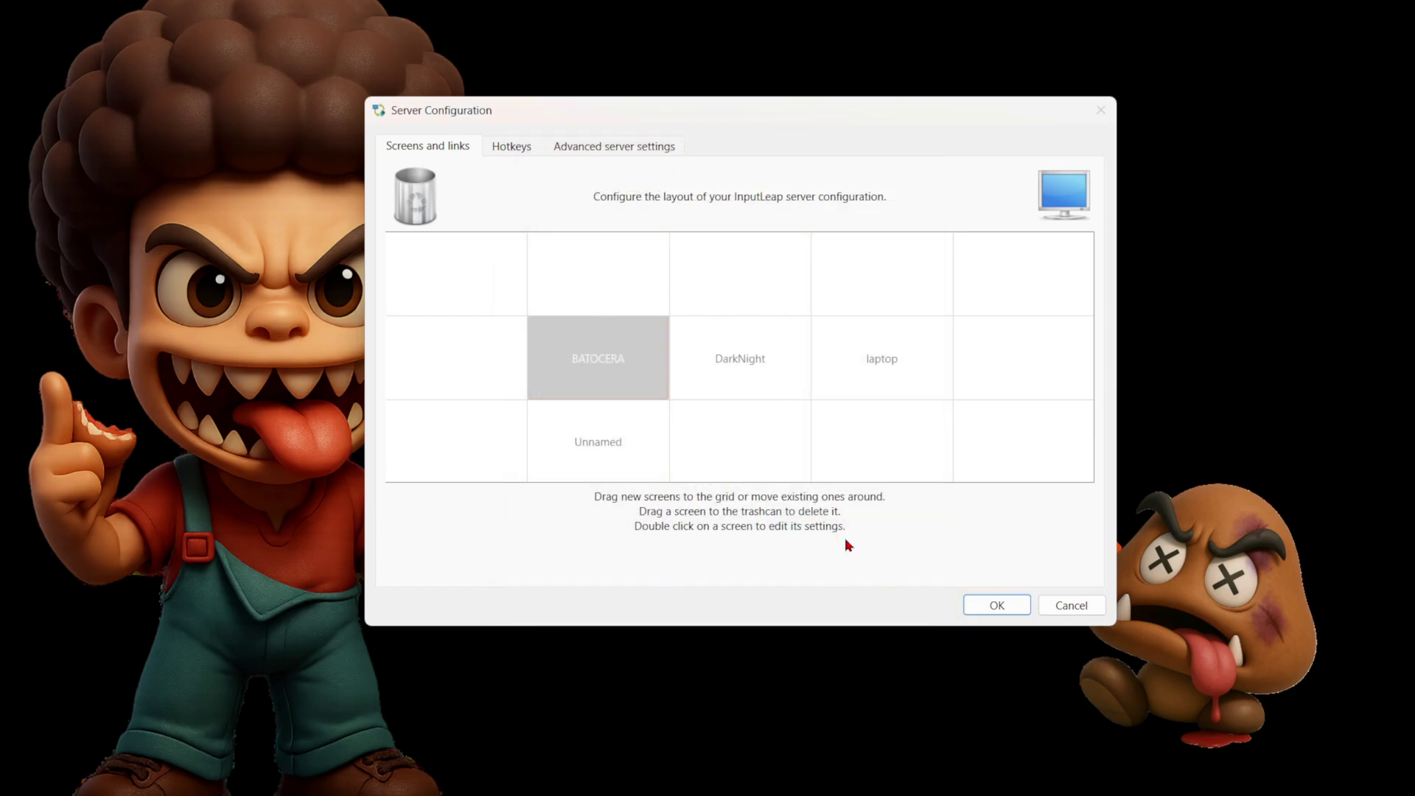
click(994, 605)
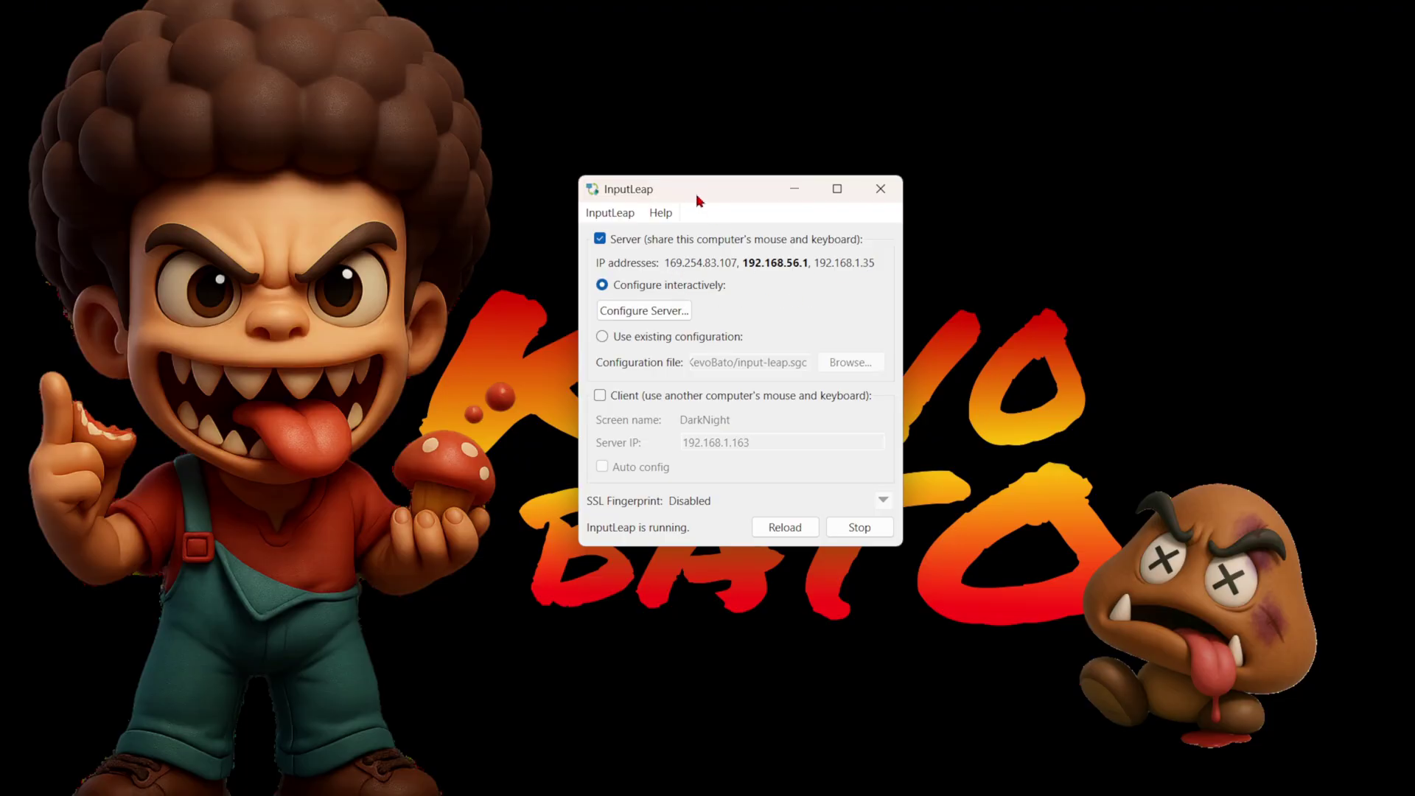
Step: Reopen Configure Server to verify the BATOCERA, DarkNight, laptop and Unnamed layout, then close it with OK
drag(698, 196, 671, 174)
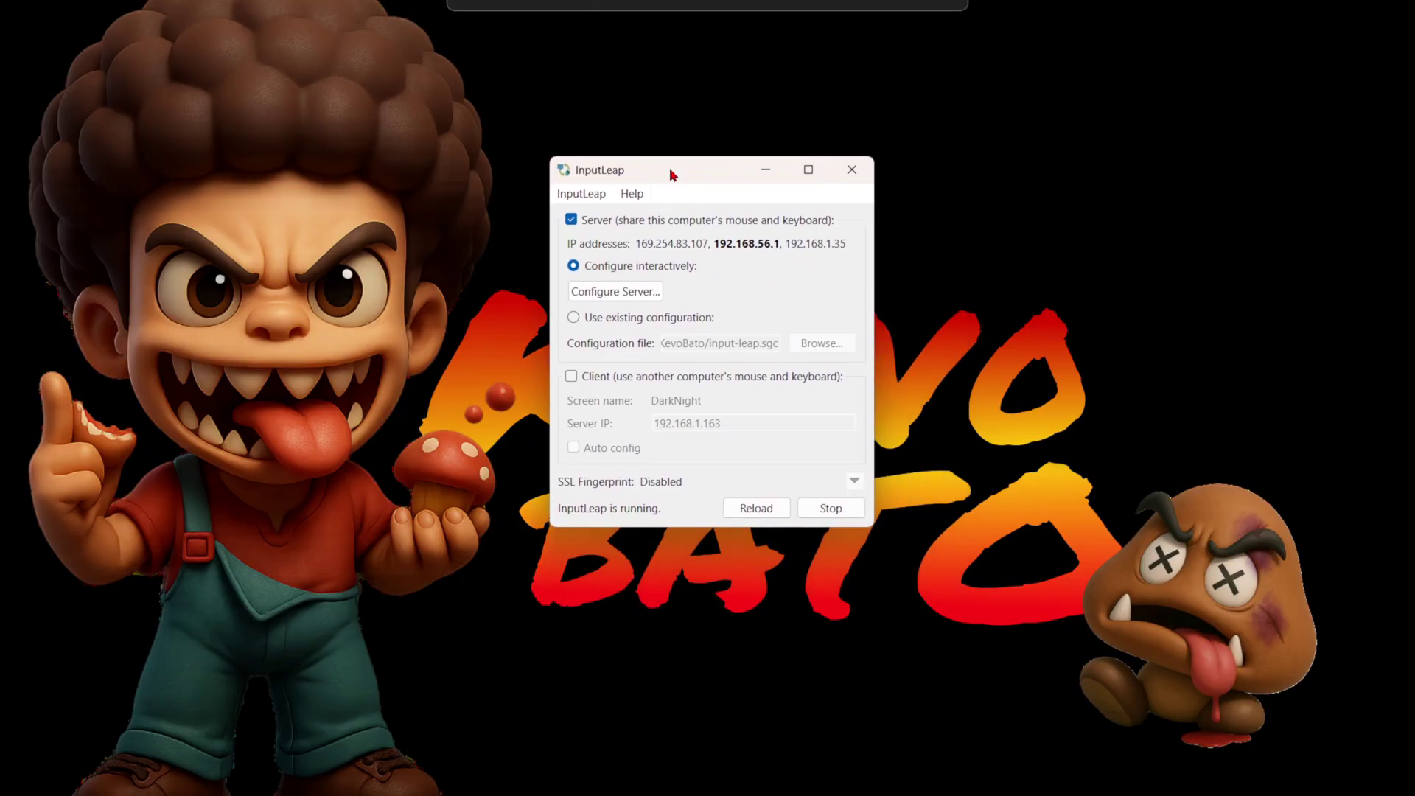
click(610, 292)
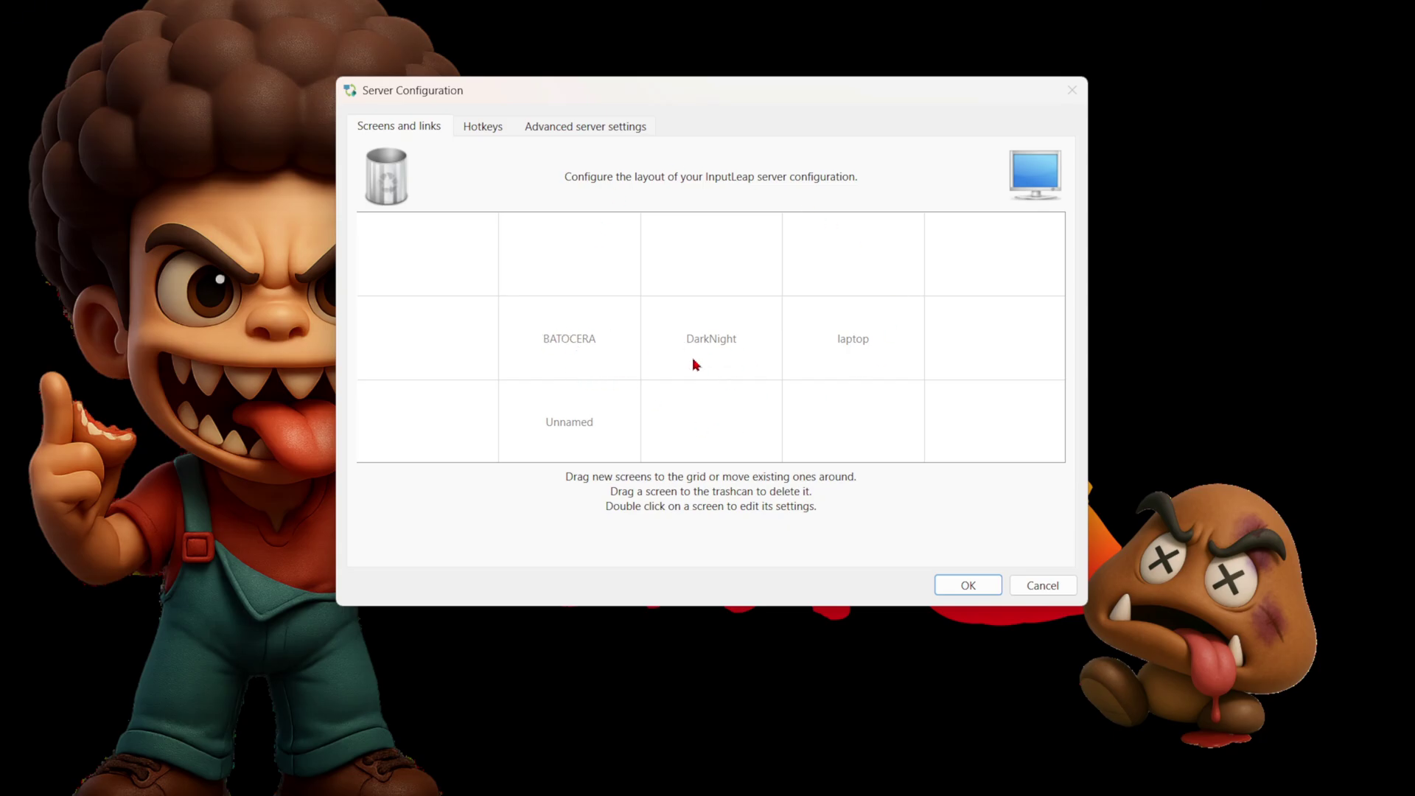
click(987, 589)
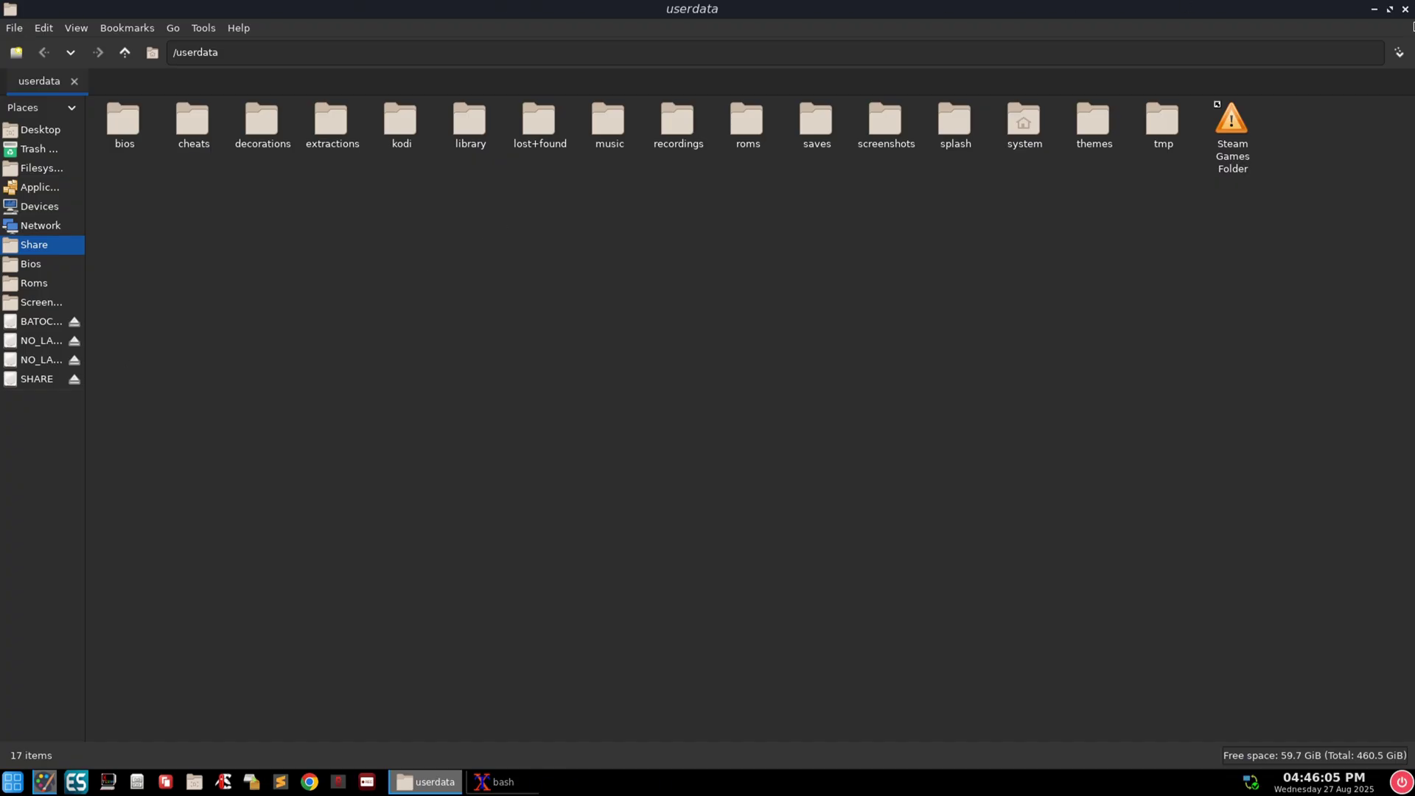
Step: Launch EmulationStation from the ES icon on the Batocera taskbar
click(77, 781)
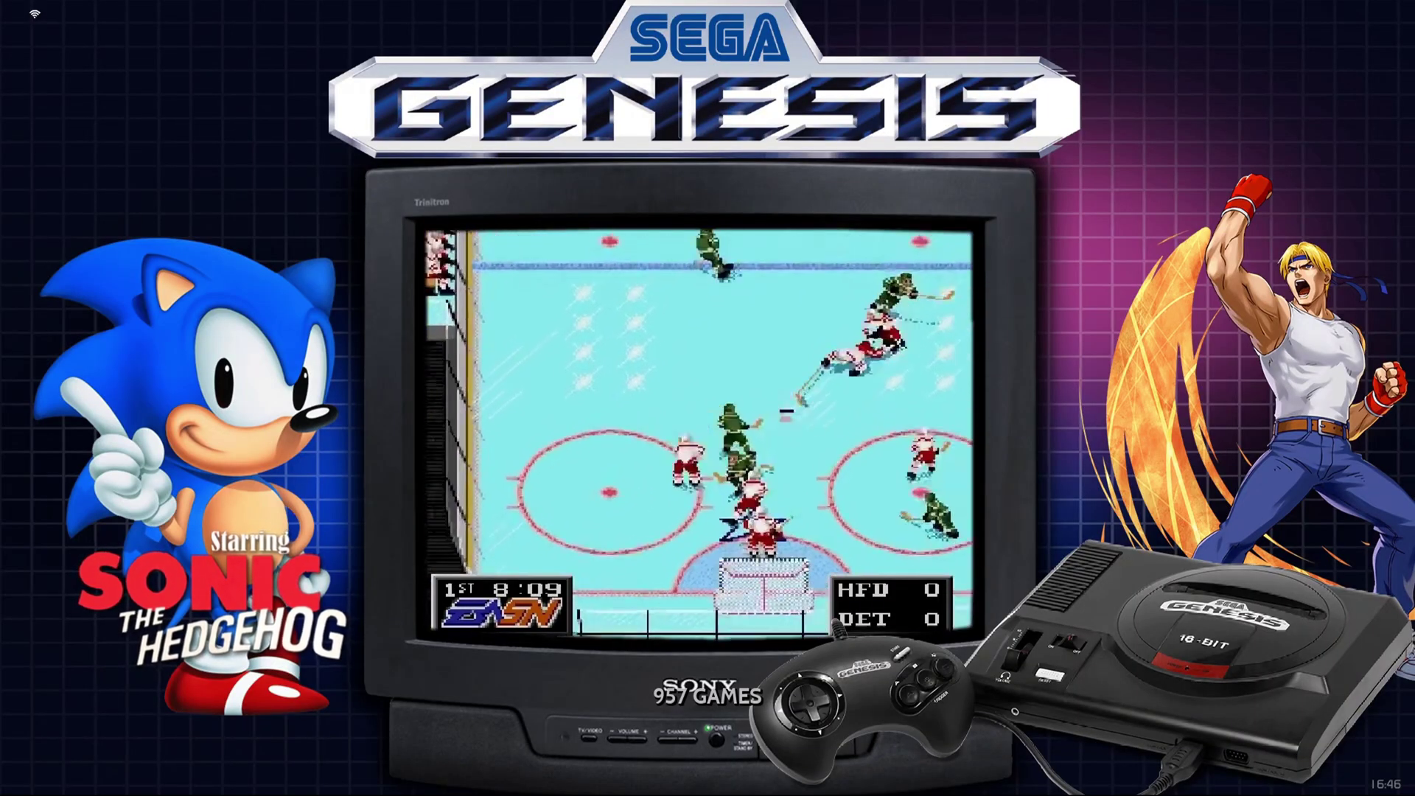
Step: Check Network Settings in the Main Menu for IP 192.168.1.39 and hostname BATOCERA, then exit
key(Return)
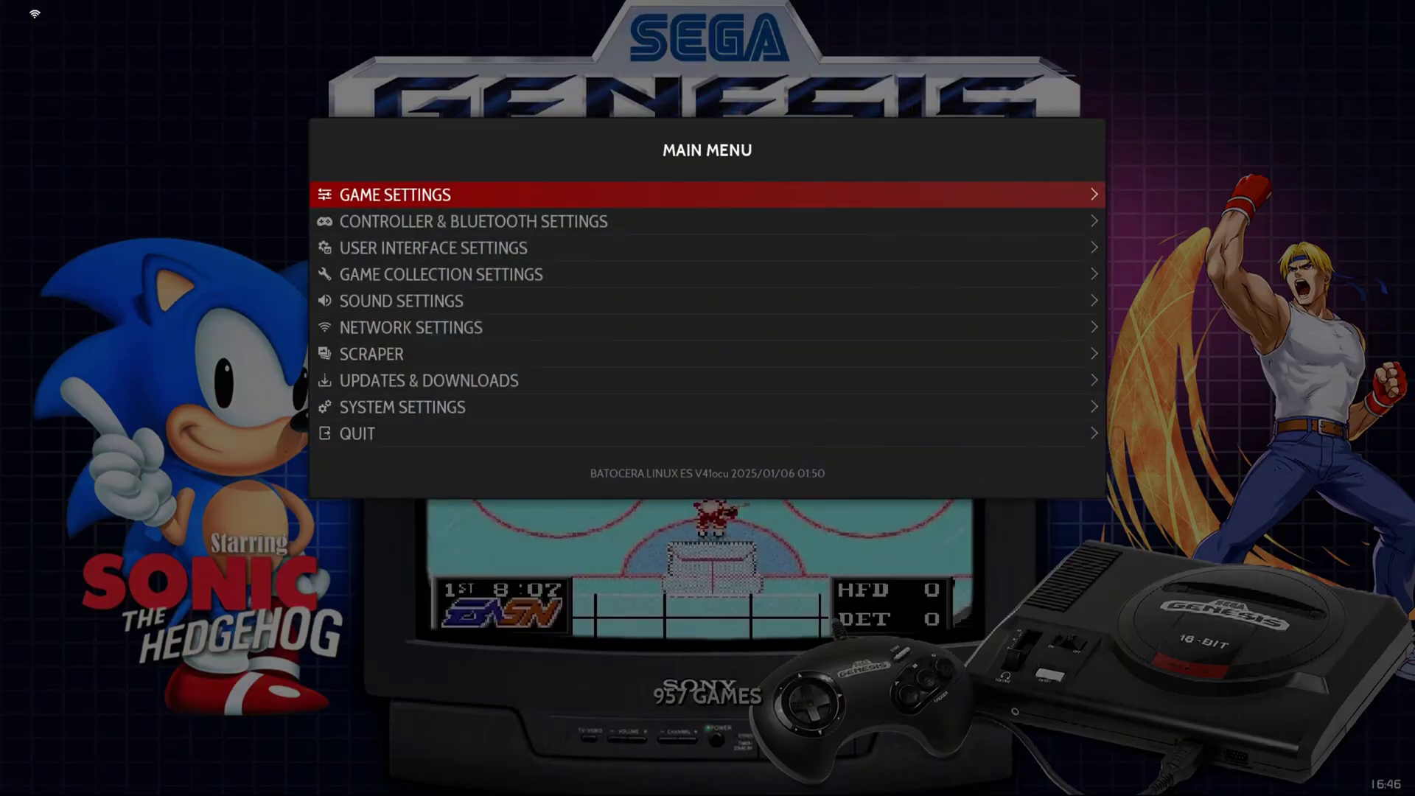
key(Down)
key(Down)
key(Down)
key(Down)
key(Down)
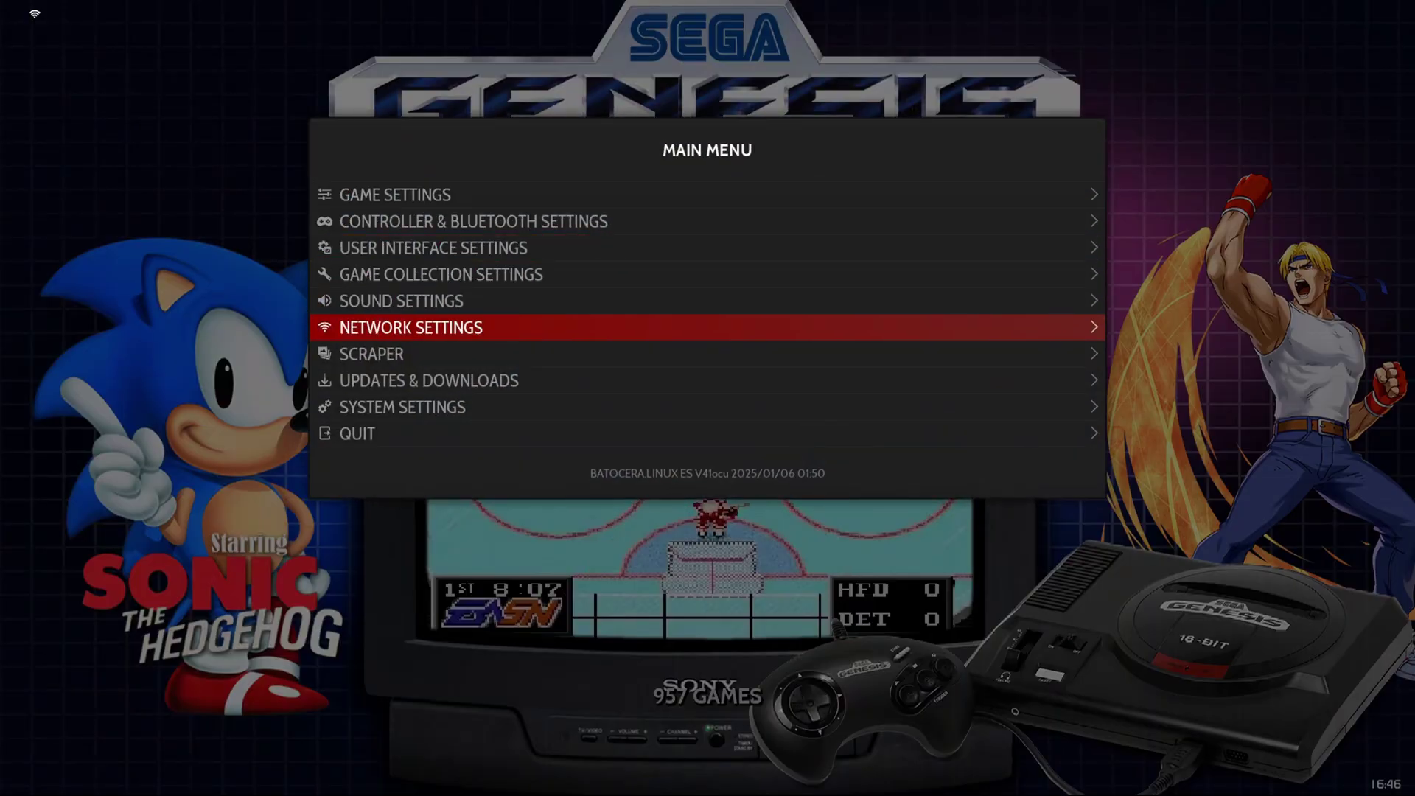
key(Return)
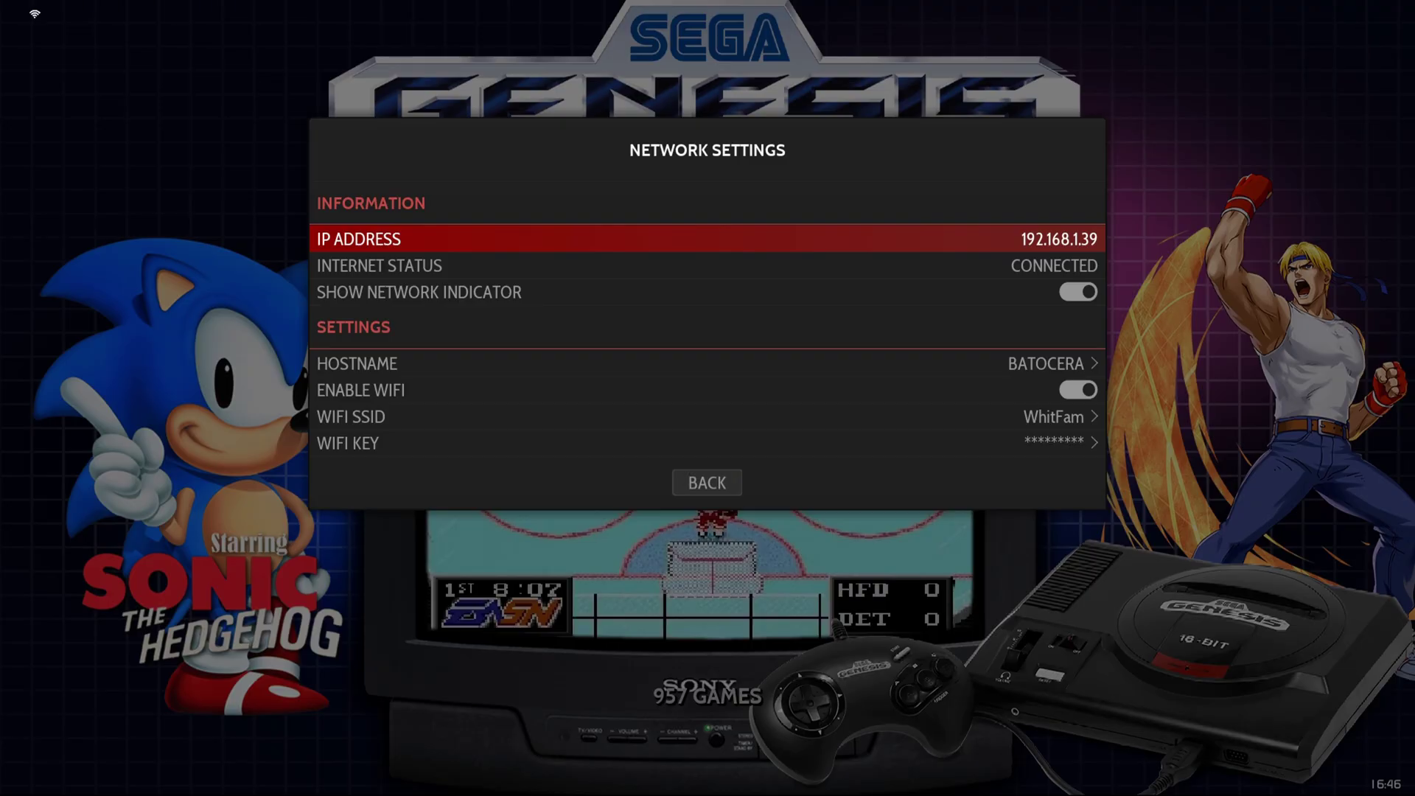
key(Down)
key(Down)
key(Down)
key(Down)
key(Up)
key(Up)
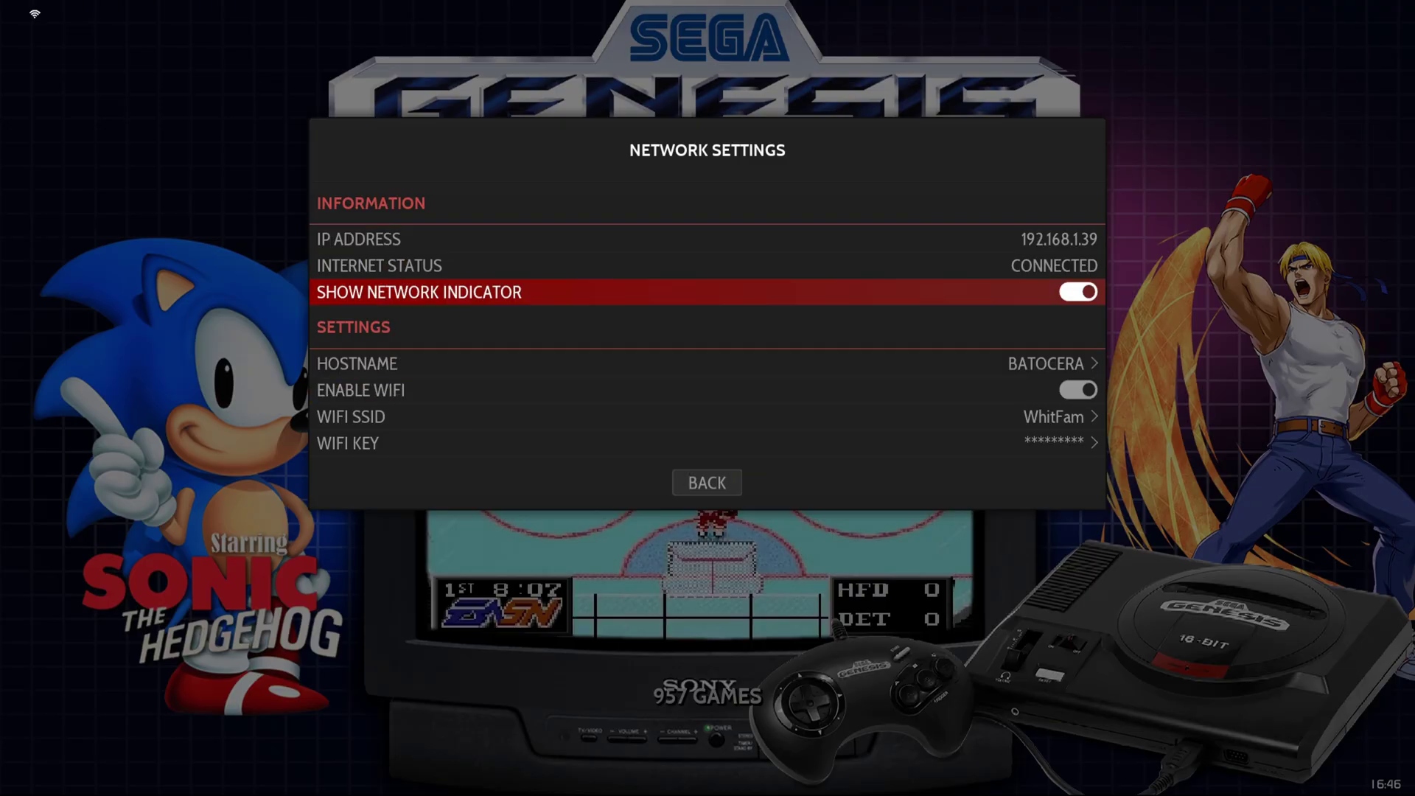
key(Escape)
key(Escape)
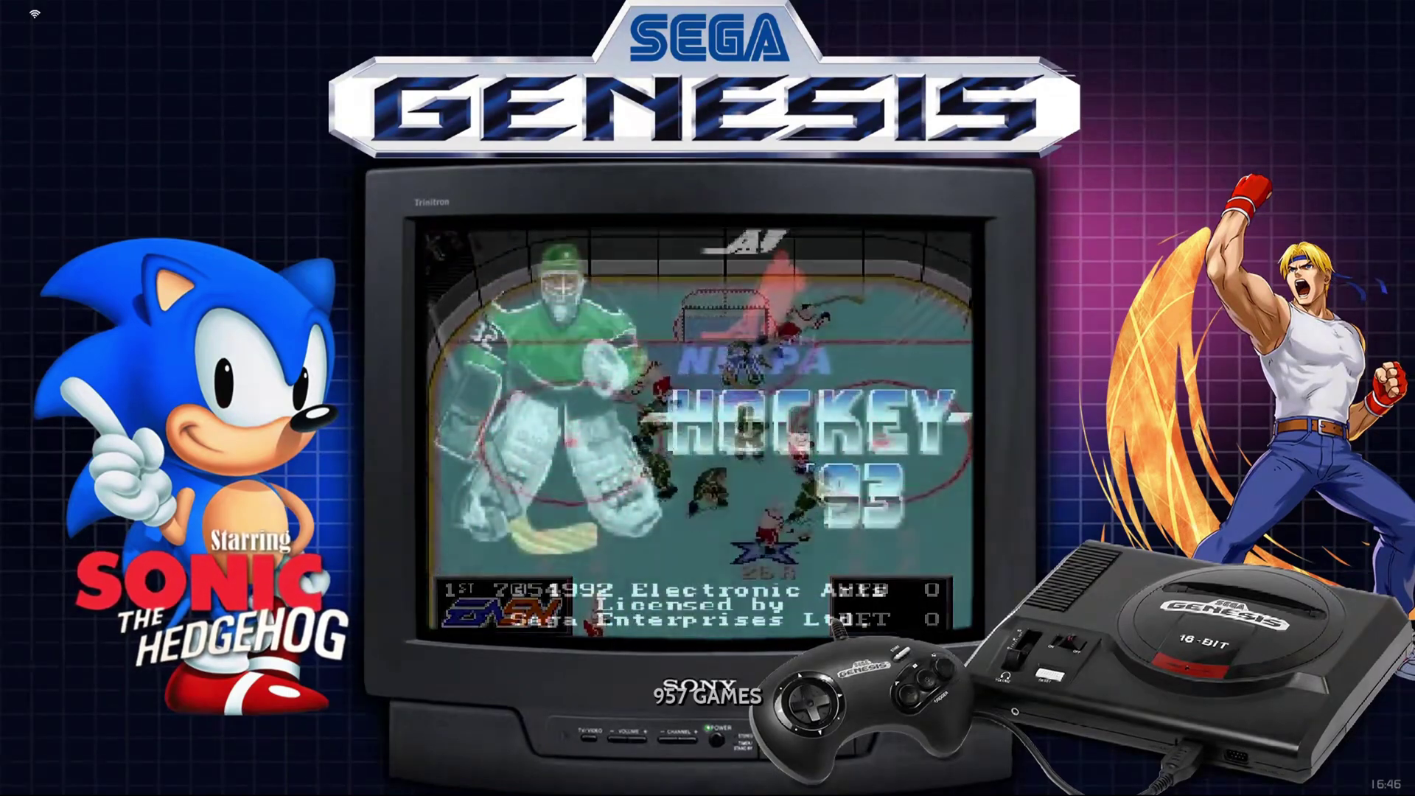
key(Down)
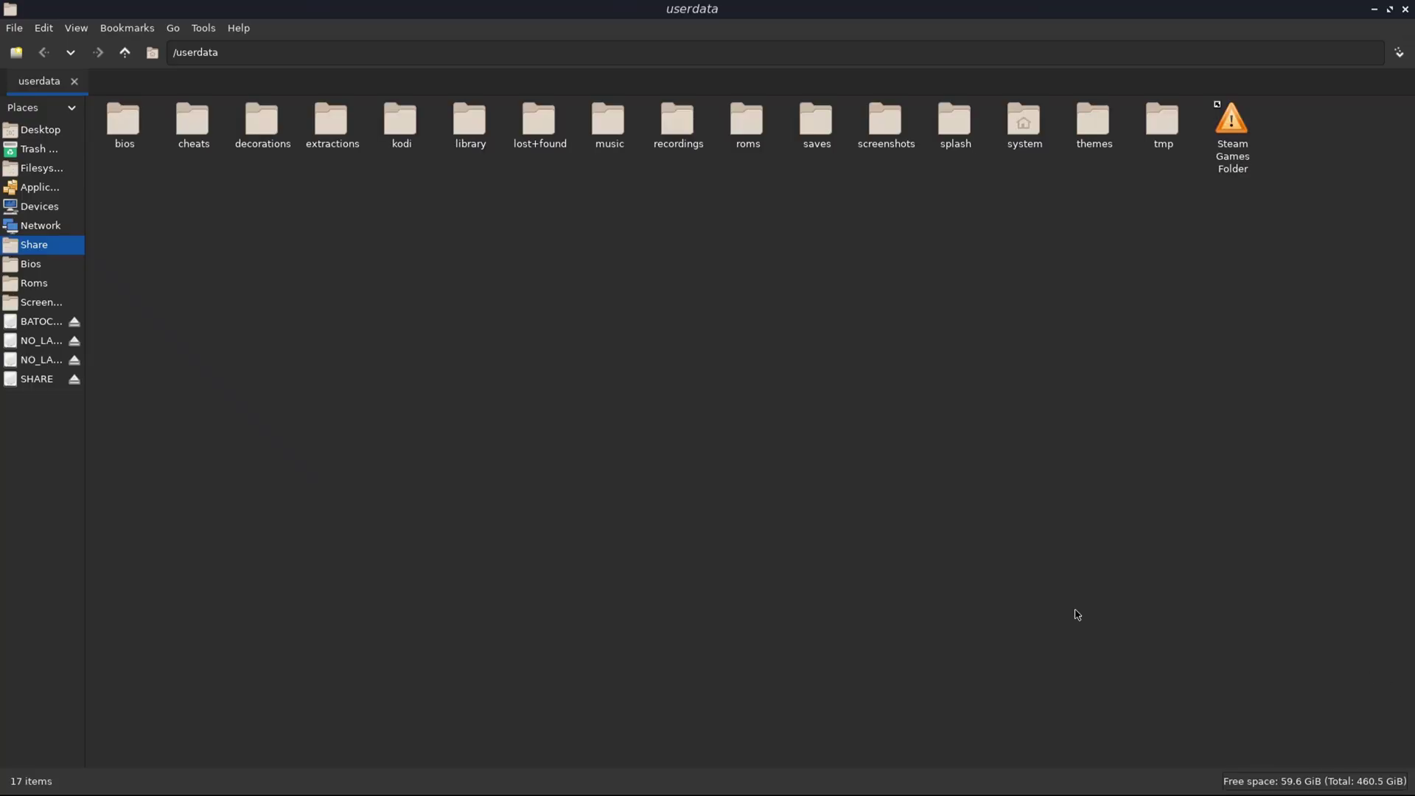
Step: Run curl -L install.batoaddons.app | bash in xterm to install the add-ons
click(42, 191)
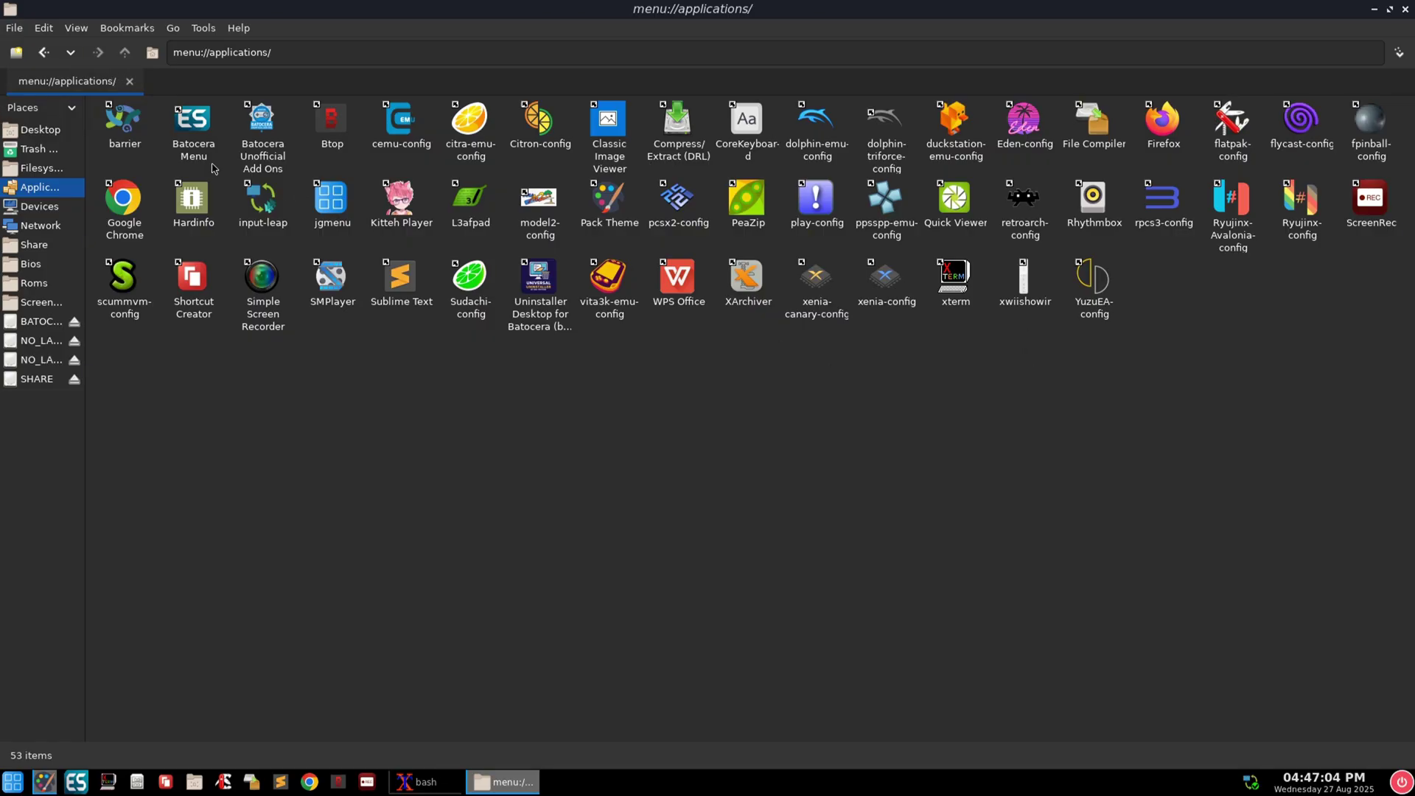
double_click(954, 287)
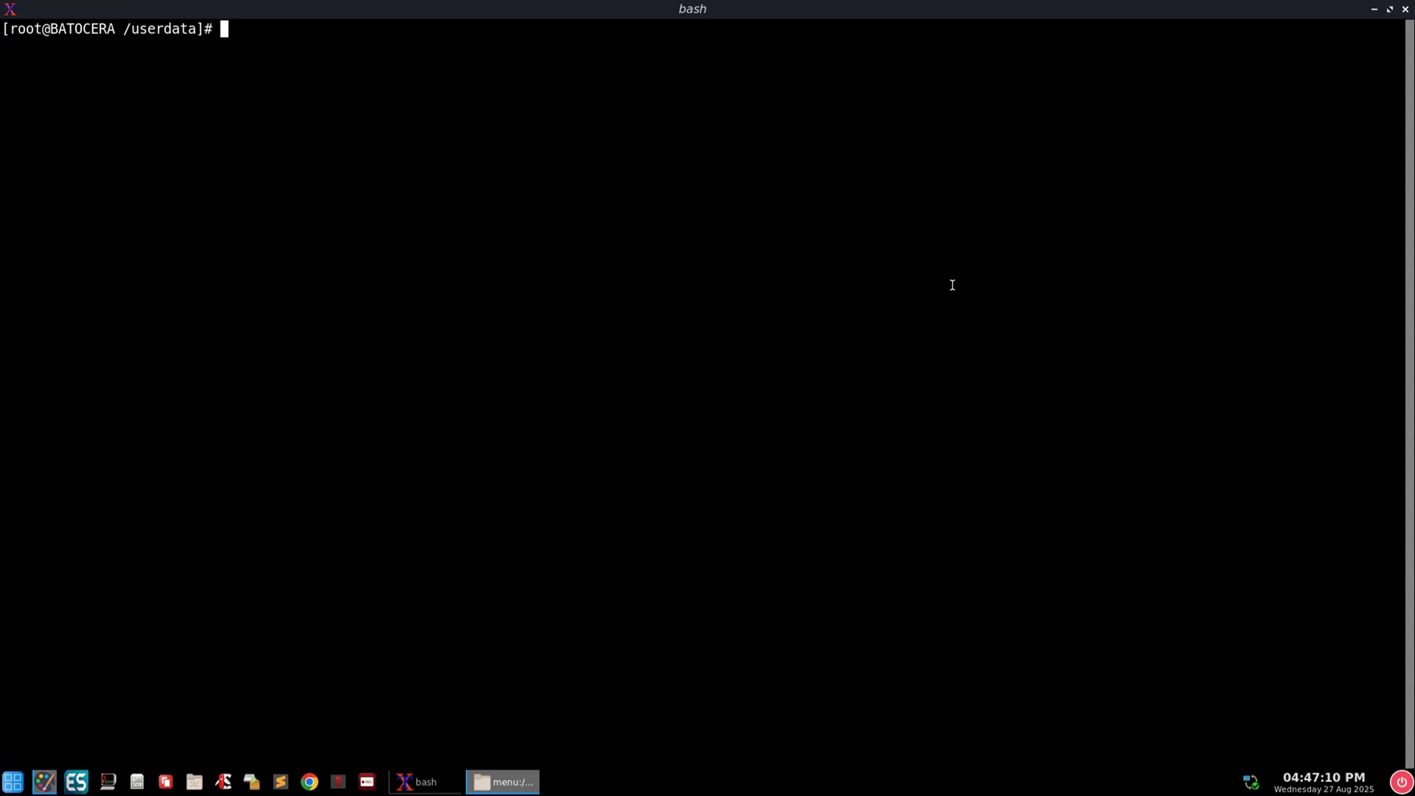
text(curl)
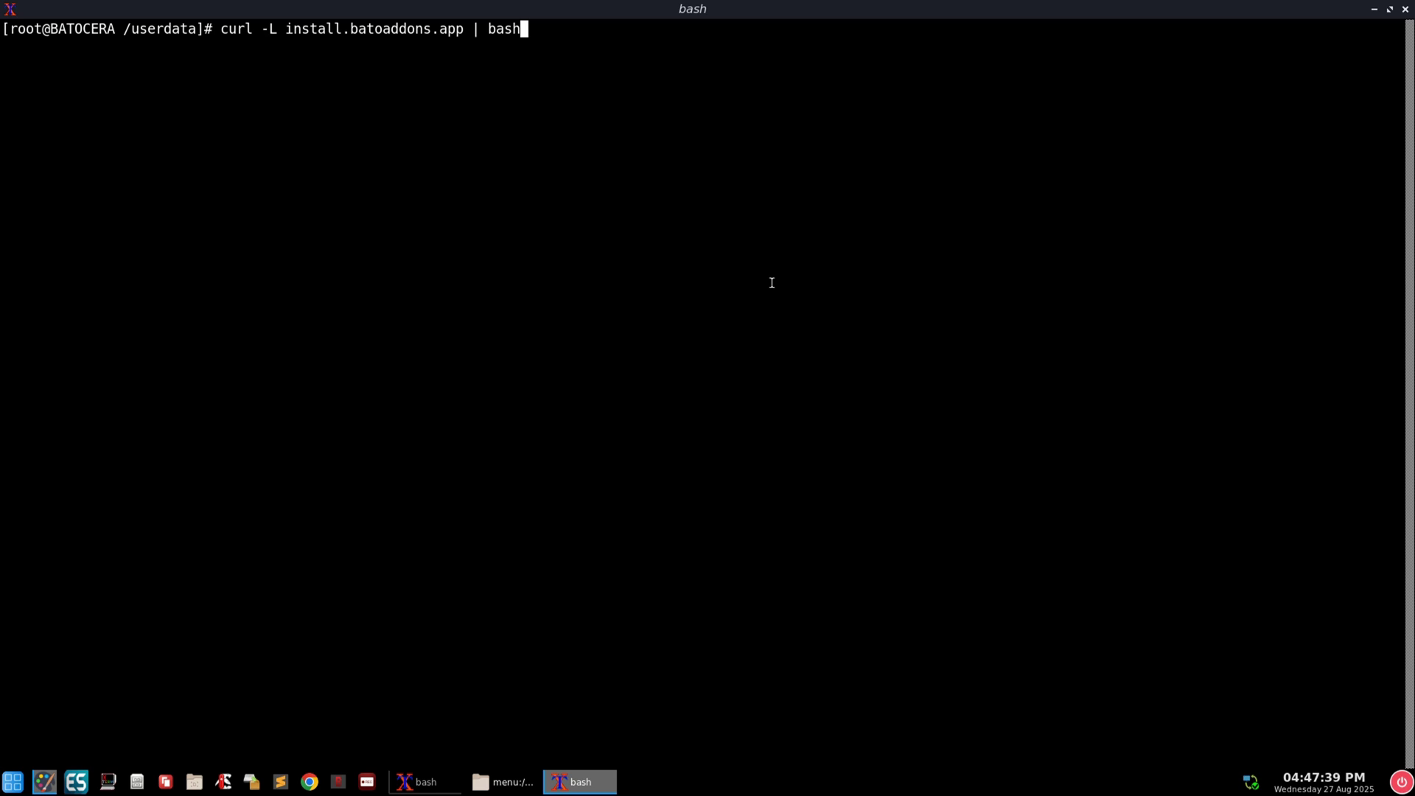
key(Return)
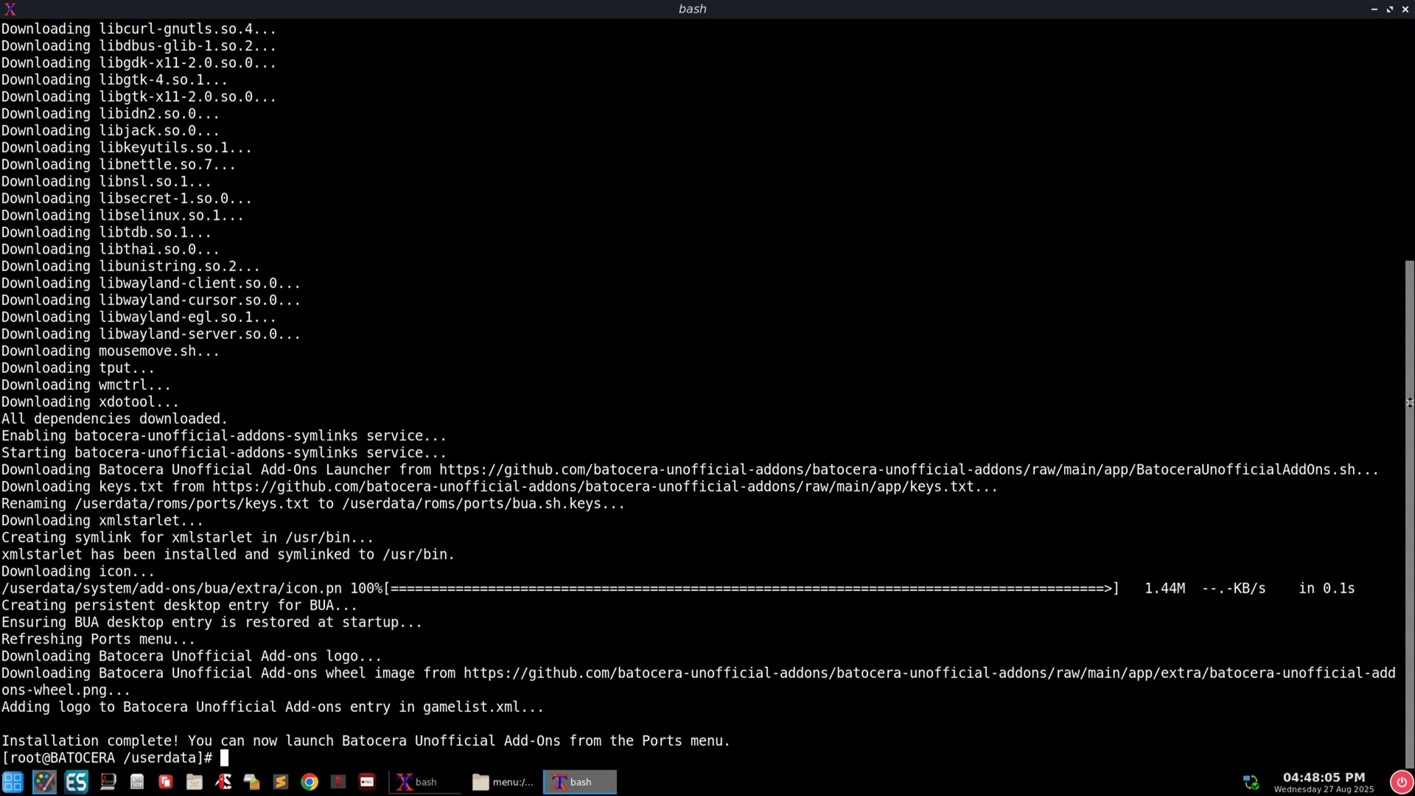
Step: Exit the terminal and start the Batocera Unofficial Add Ons launcher
text(exit)
key(Return)
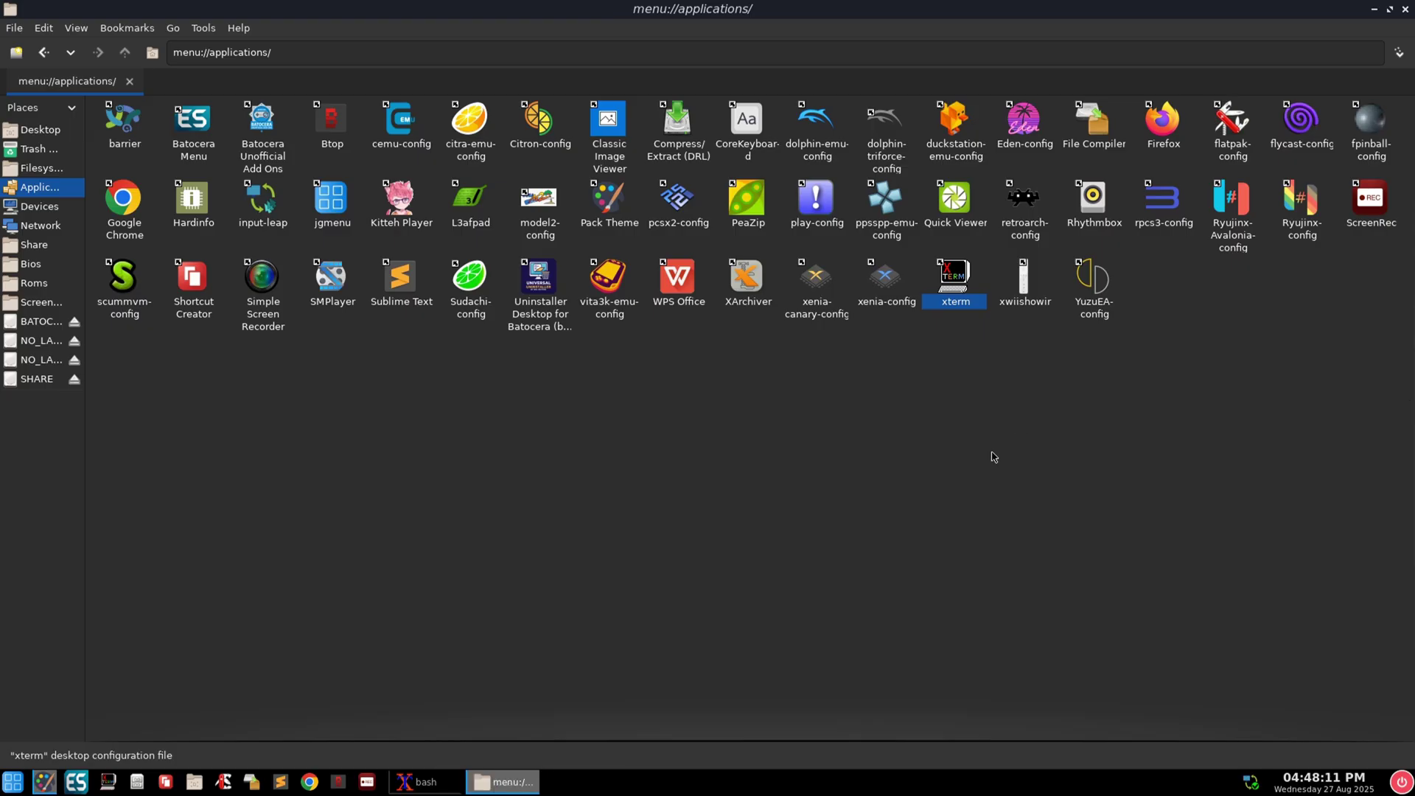
click(259, 124)
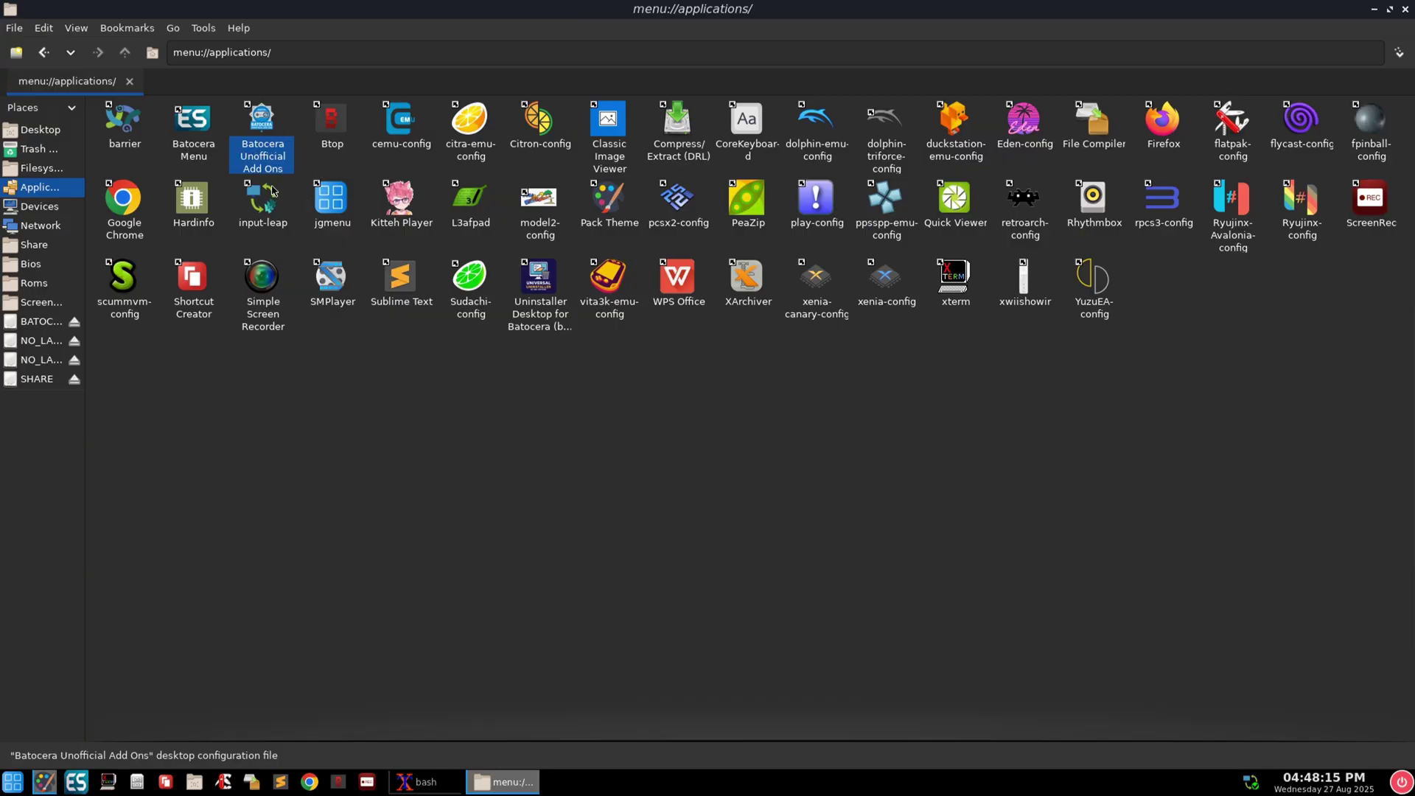
double_click(269, 158)
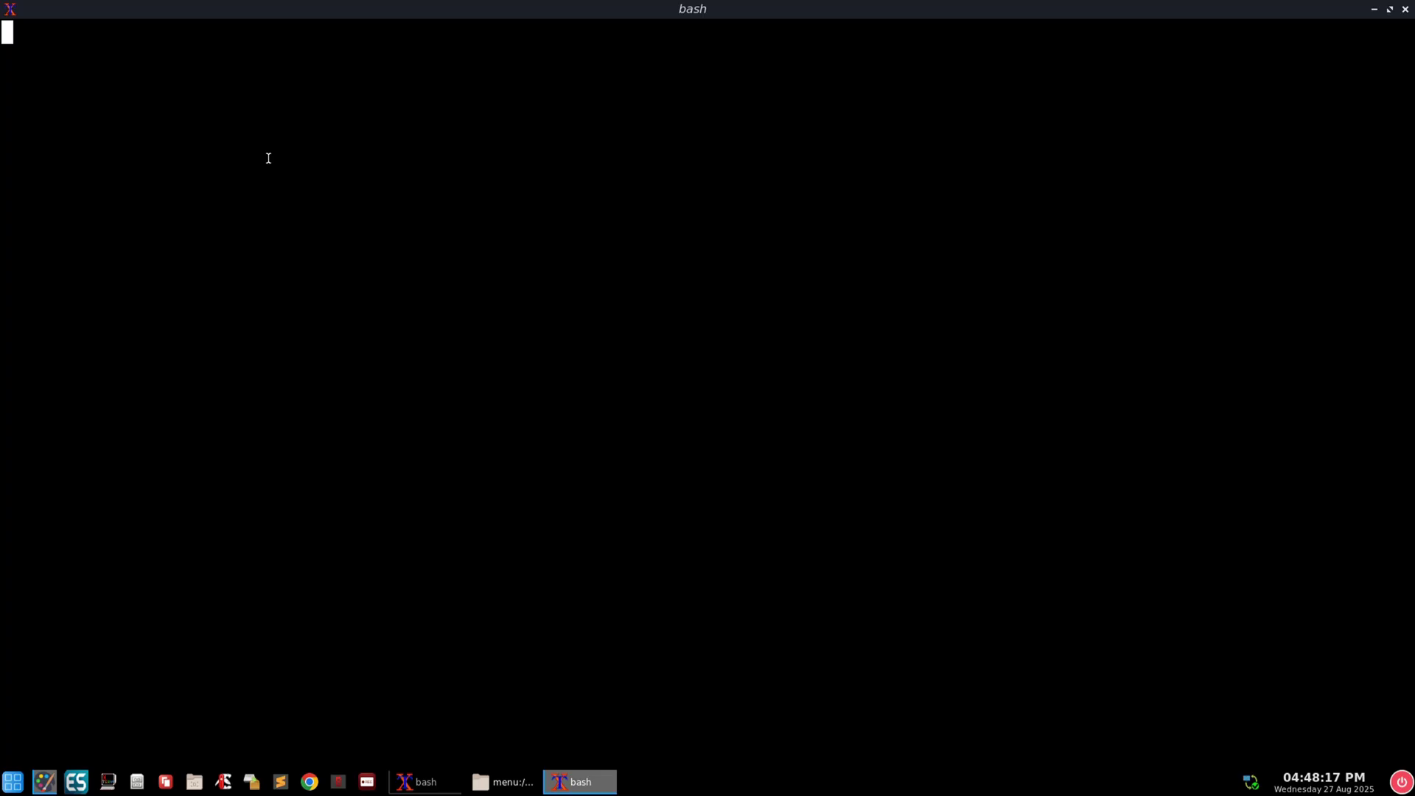